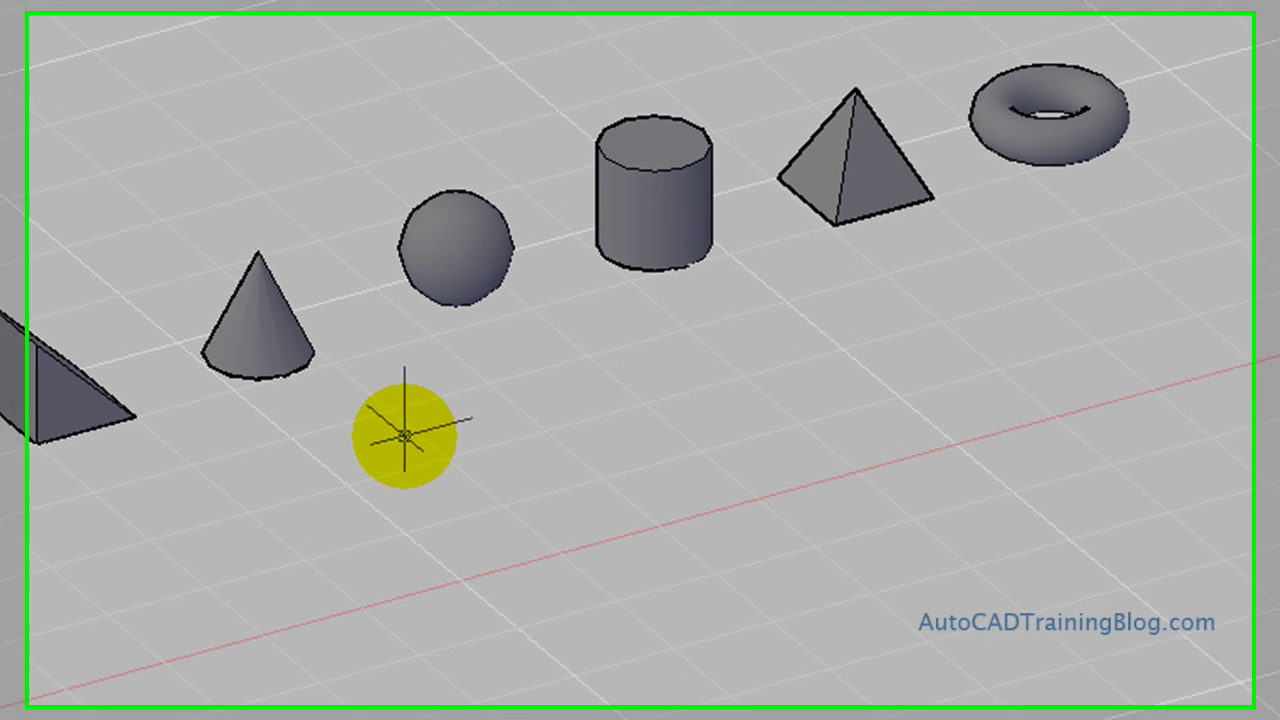
# - Switch to a plan view of the current UCS
pyautogui.write('plan')
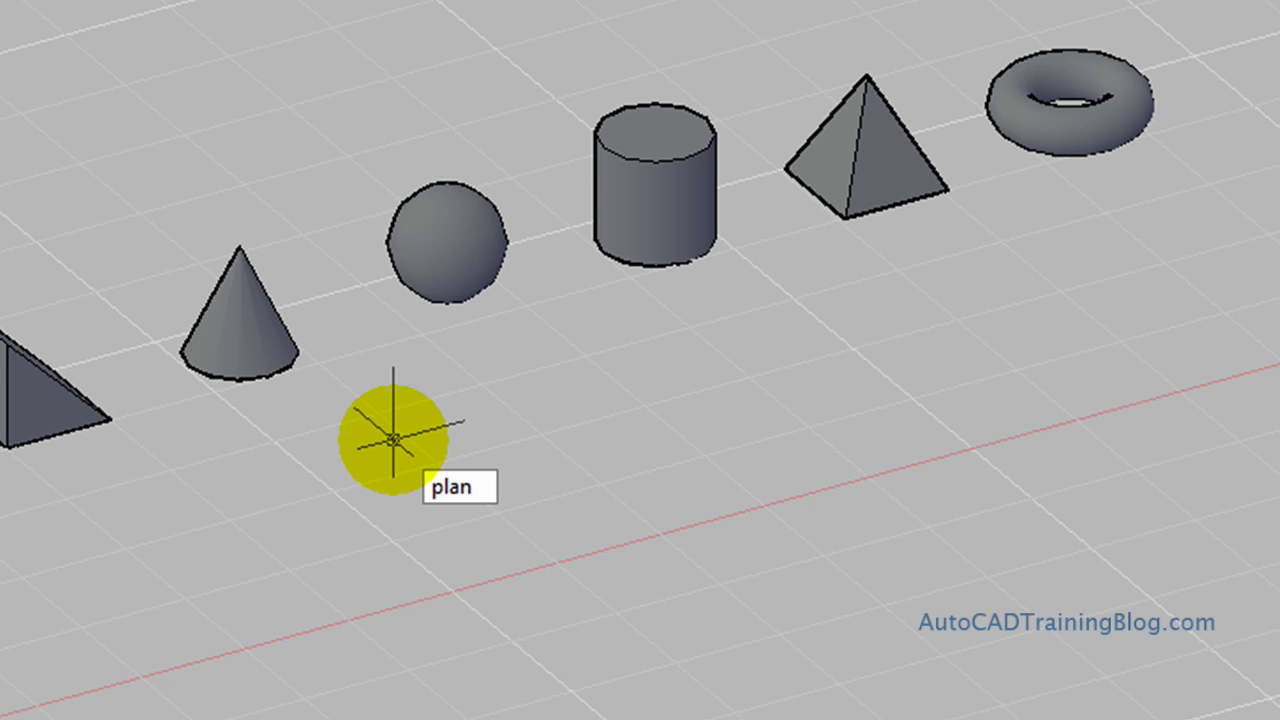
pyautogui.press('Return')
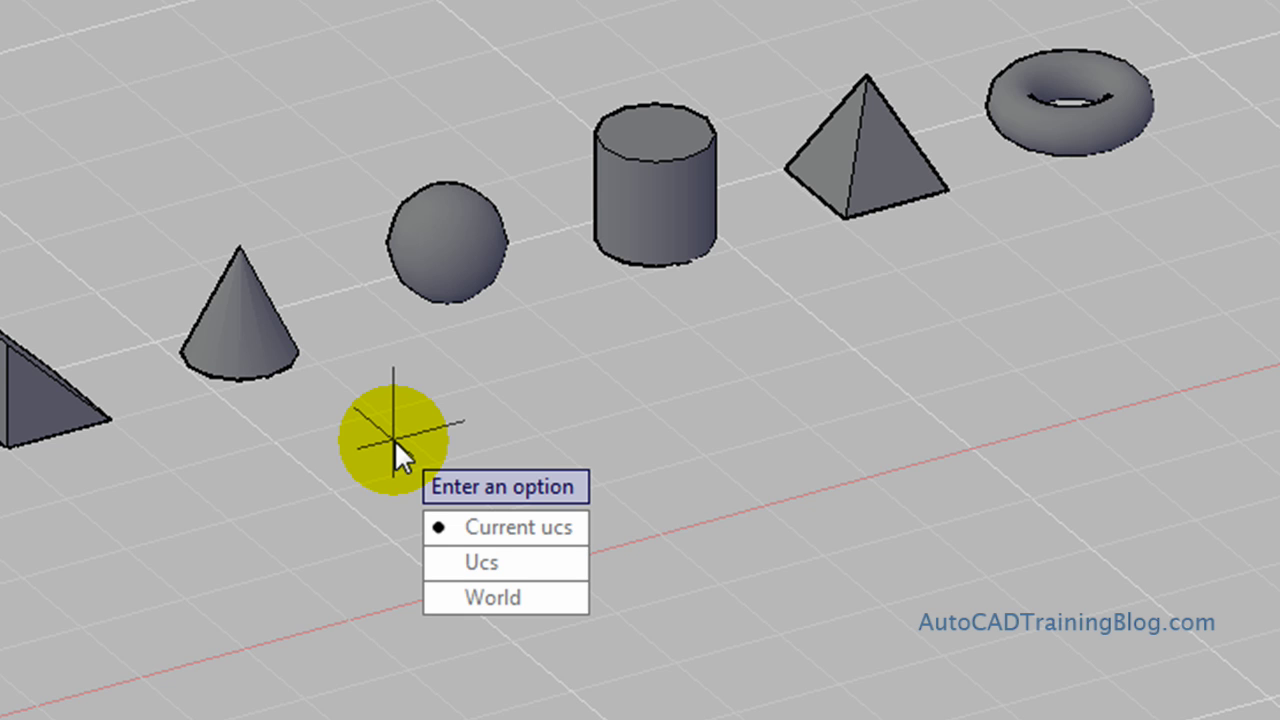
pyautogui.write('C')
pyautogui.press('Return')
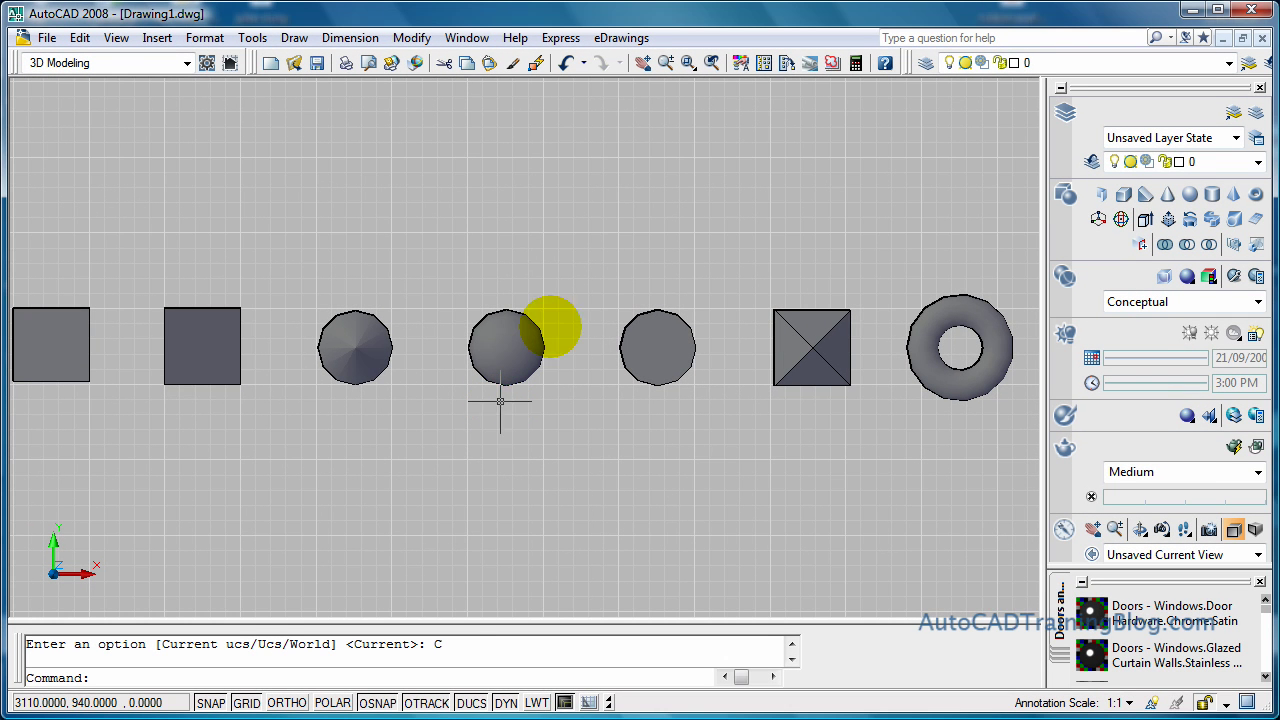
# - Zoom out with Zoom Realtime until the whole row of solids fits
pyautogui.click(667, 66)
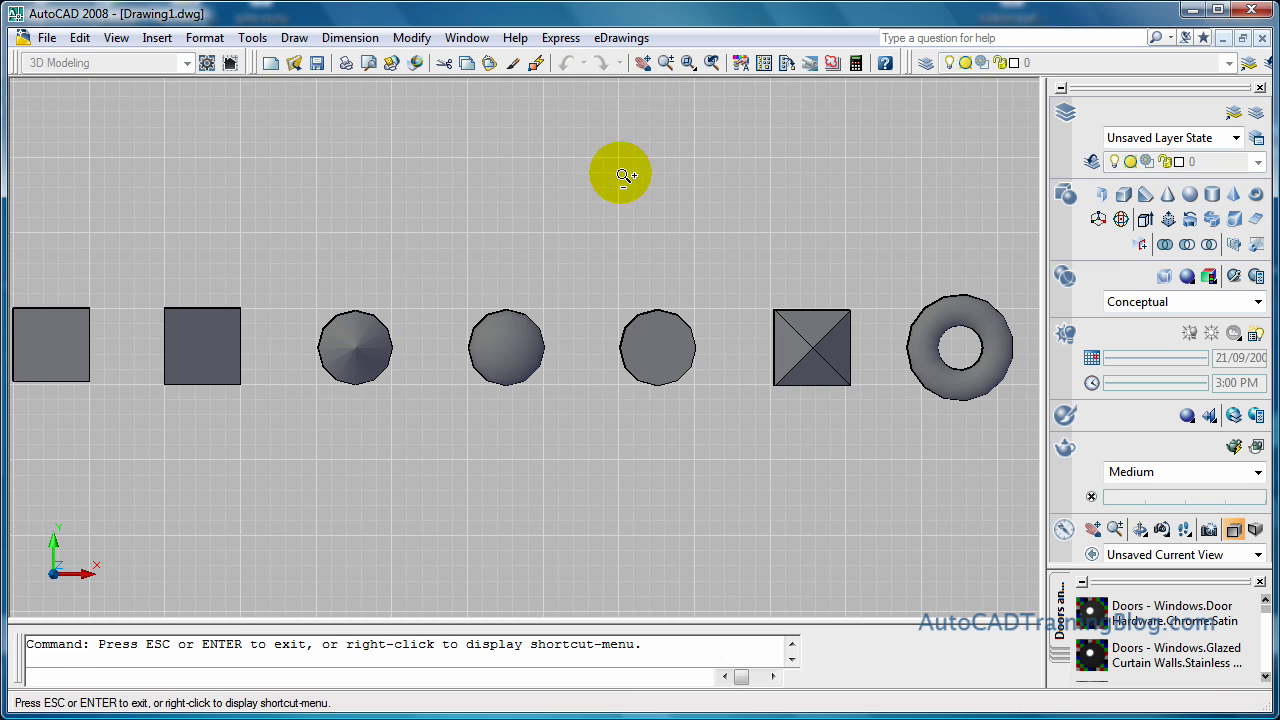
pyautogui.moveTo(609, 194); pyautogui.dragTo(603, 246)
pyautogui.press('Escape')
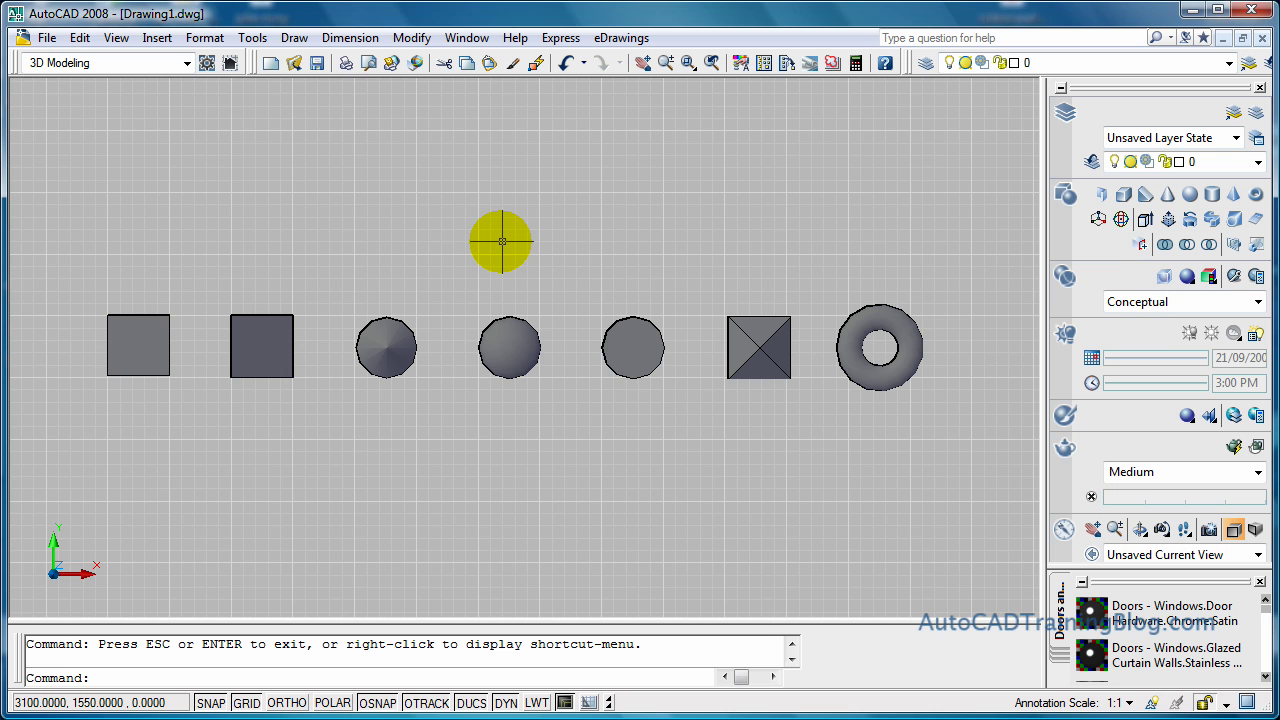
# - Draw a box 250 units tall directly below the first box
pyautogui.write('box')
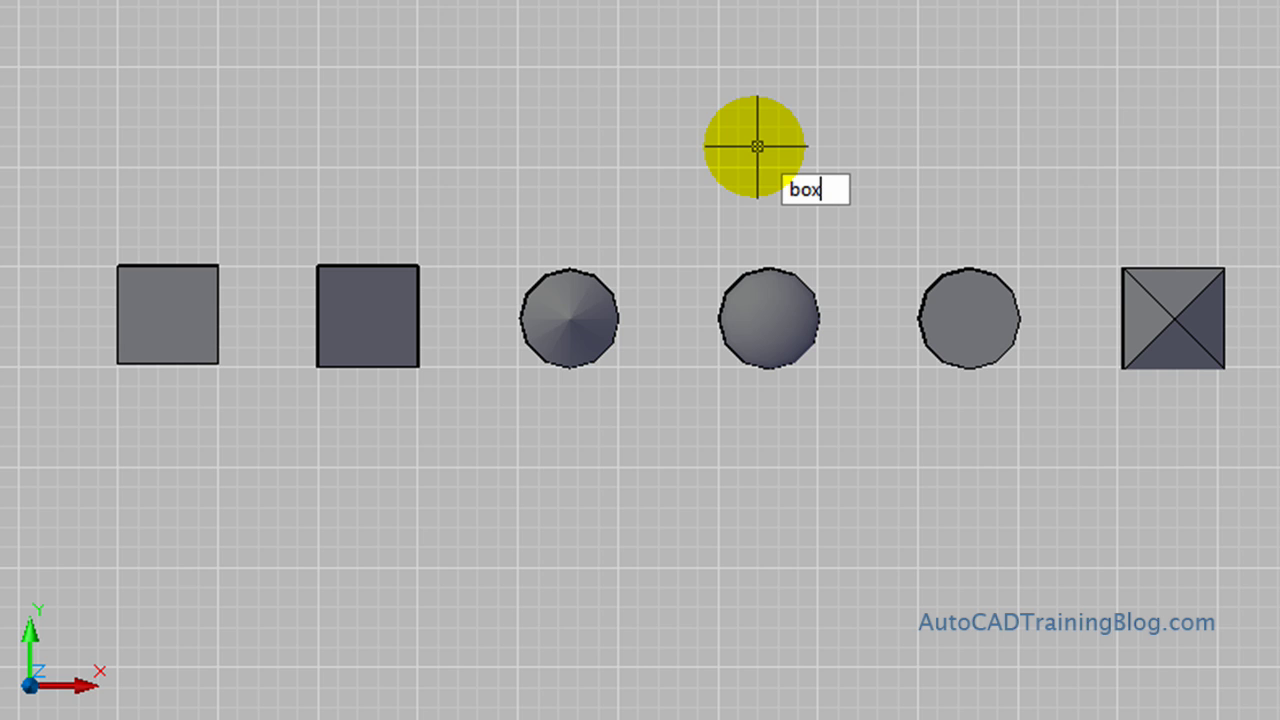
pyautogui.press('Return')
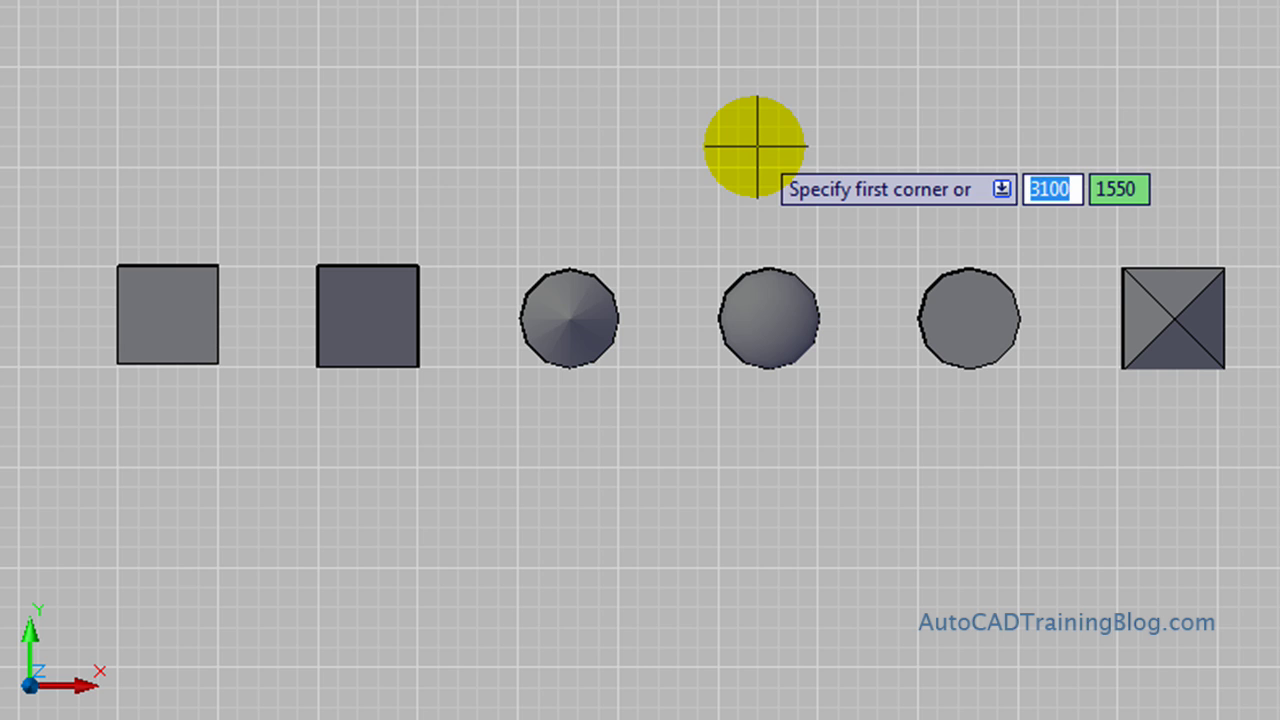
pyautogui.click(117, 465)
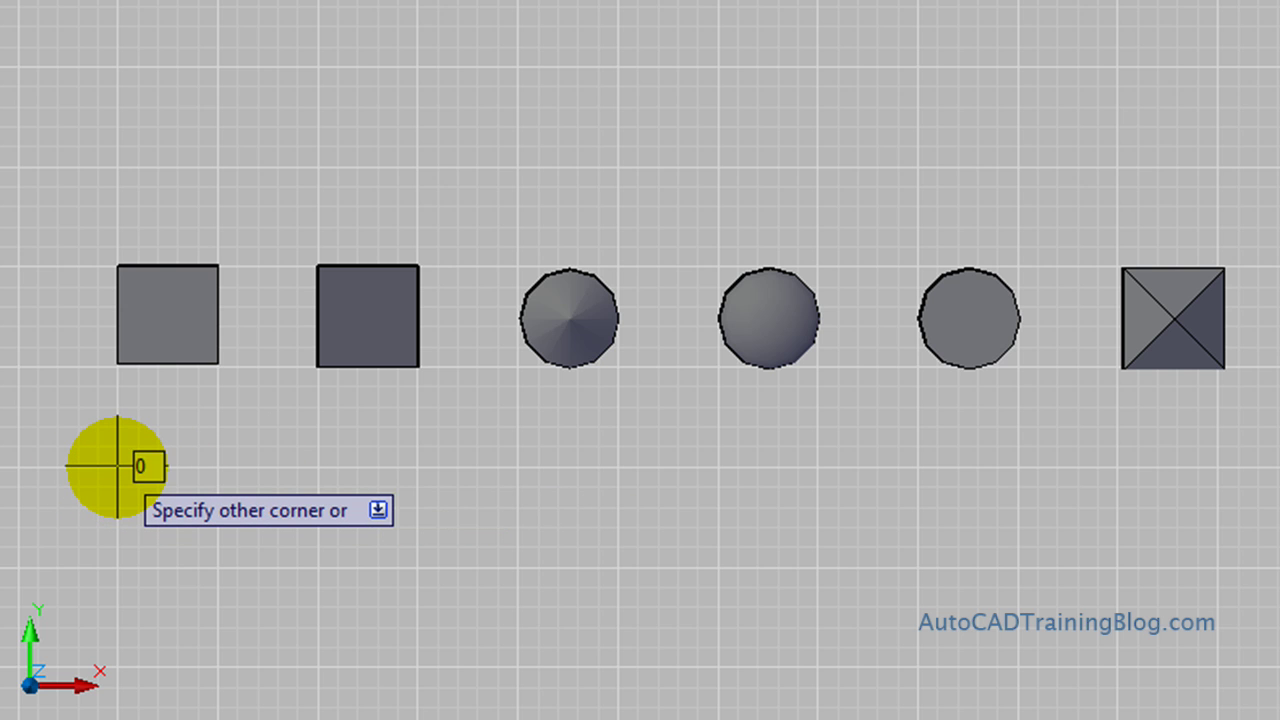
pyautogui.click(221, 562)
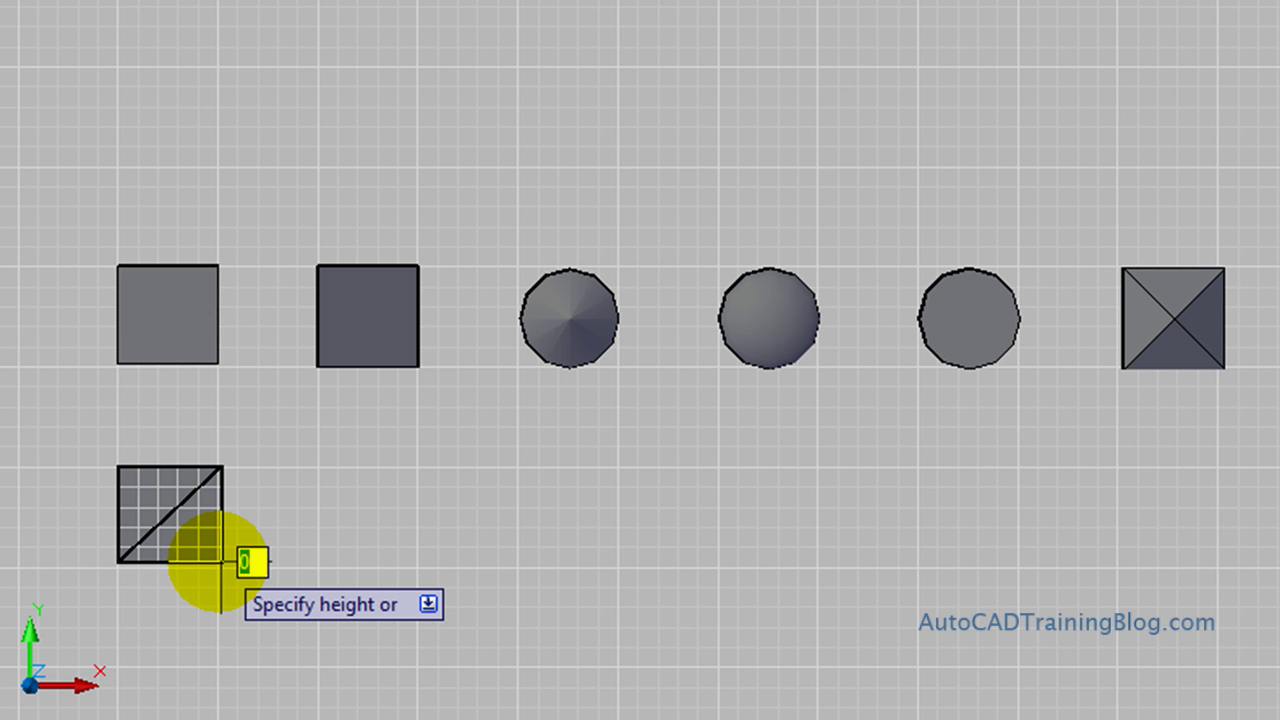
pyautogui.write('250')
pyautogui.press('Return')
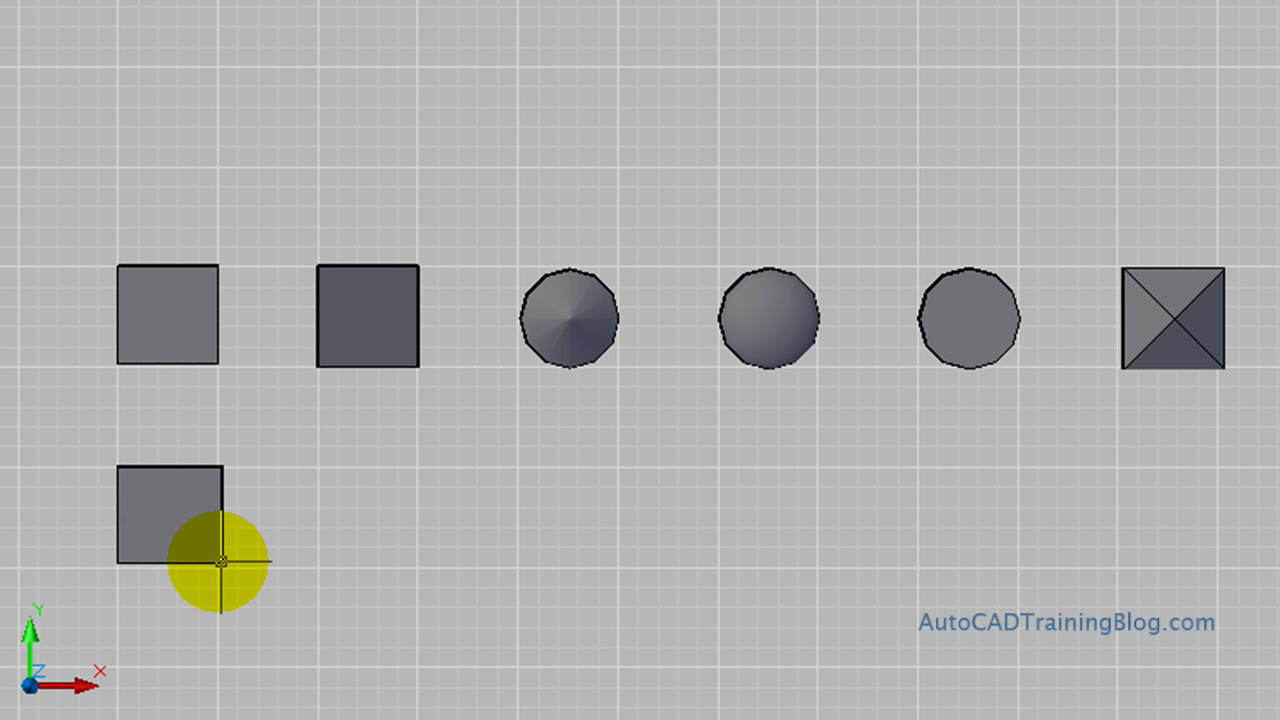
# - Orbit to check the new box in 3D, then return to plan view and deselect
pyautogui.write('orbit')
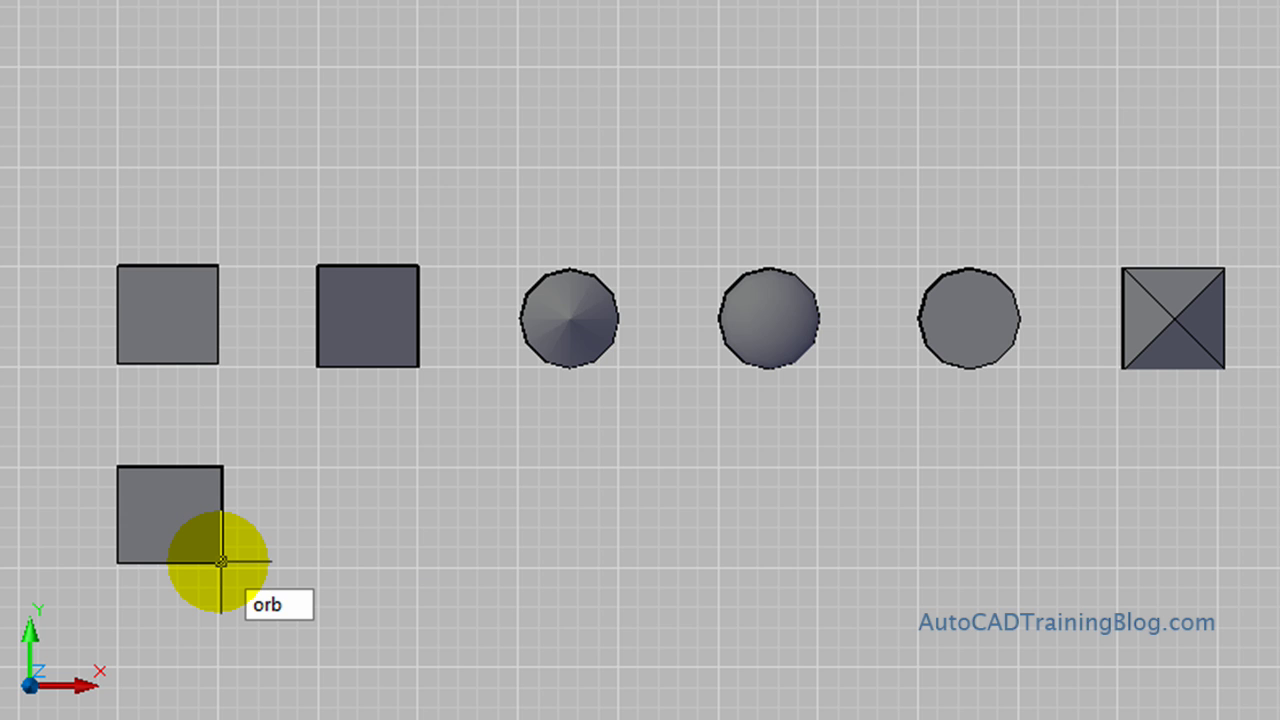
pyautogui.press('Return')
pyautogui.moveTo(220, 560); pyautogui.dragTo(366, 323)
pyautogui.press('Escape')
pyautogui.write('plan')
pyautogui.press('Return')
pyautogui.press('Return')
pyautogui.click(366, 321)
pyautogui.press('Escape')
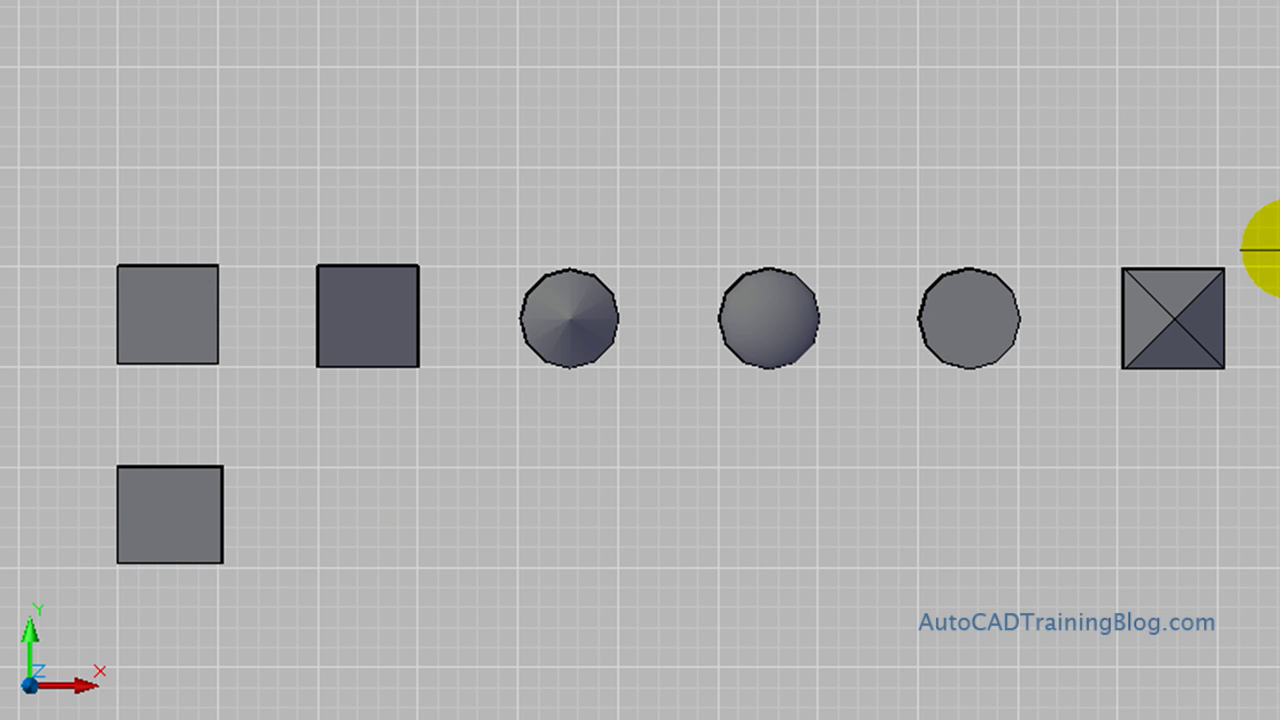
# - Draw a wedge 250 units tall below the first wedge
pyautogui.write('wedge')
pyautogui.press('Return')
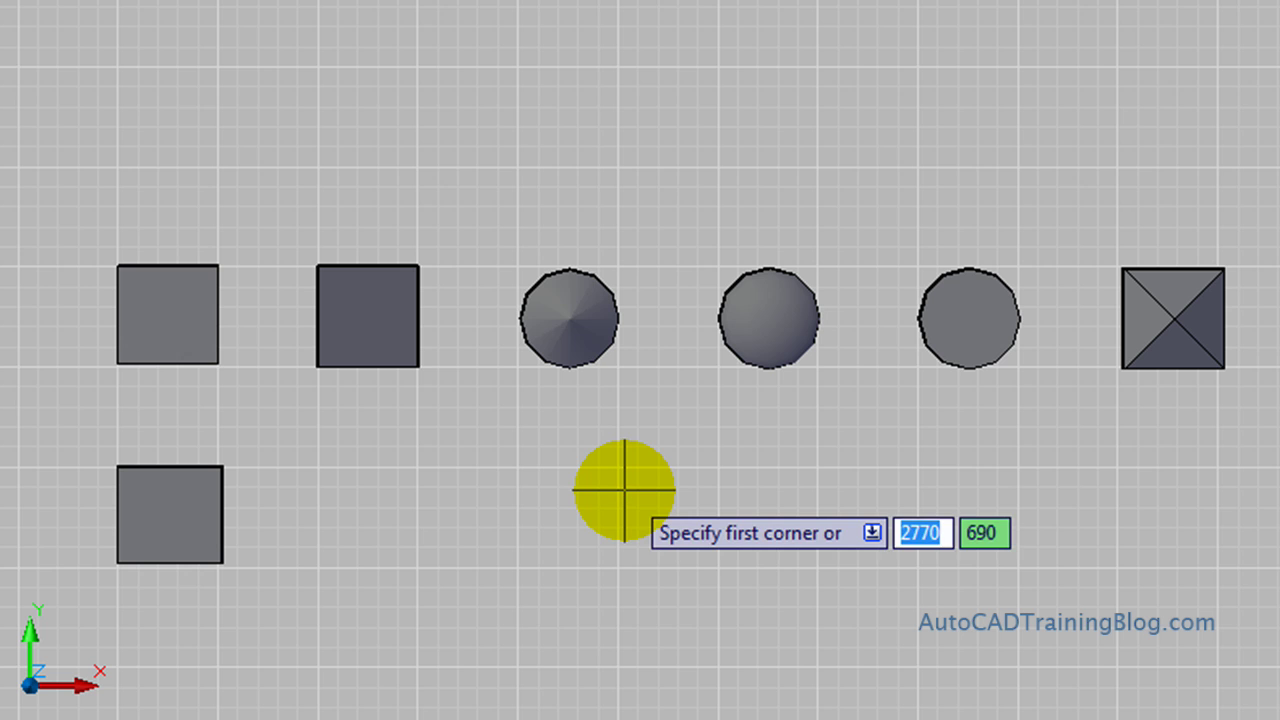
pyautogui.click(318, 466)
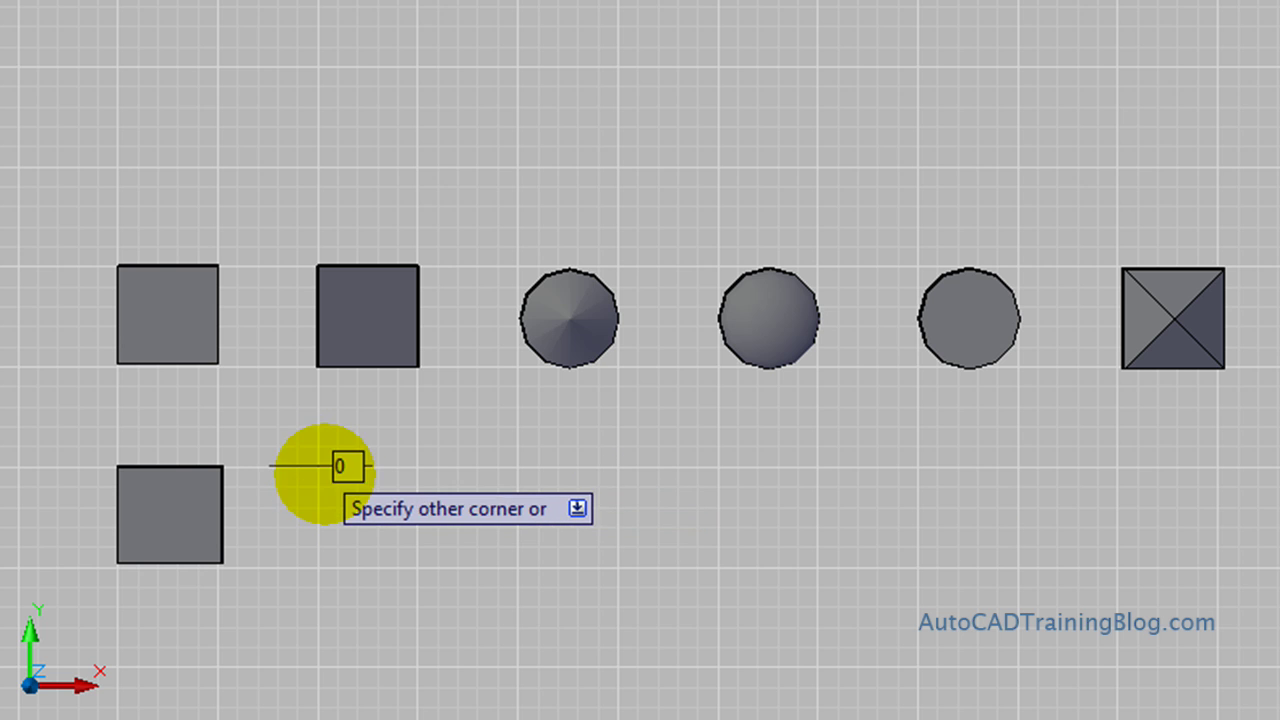
pyautogui.click(417, 567)
pyautogui.write('250')
pyautogui.press('Return')
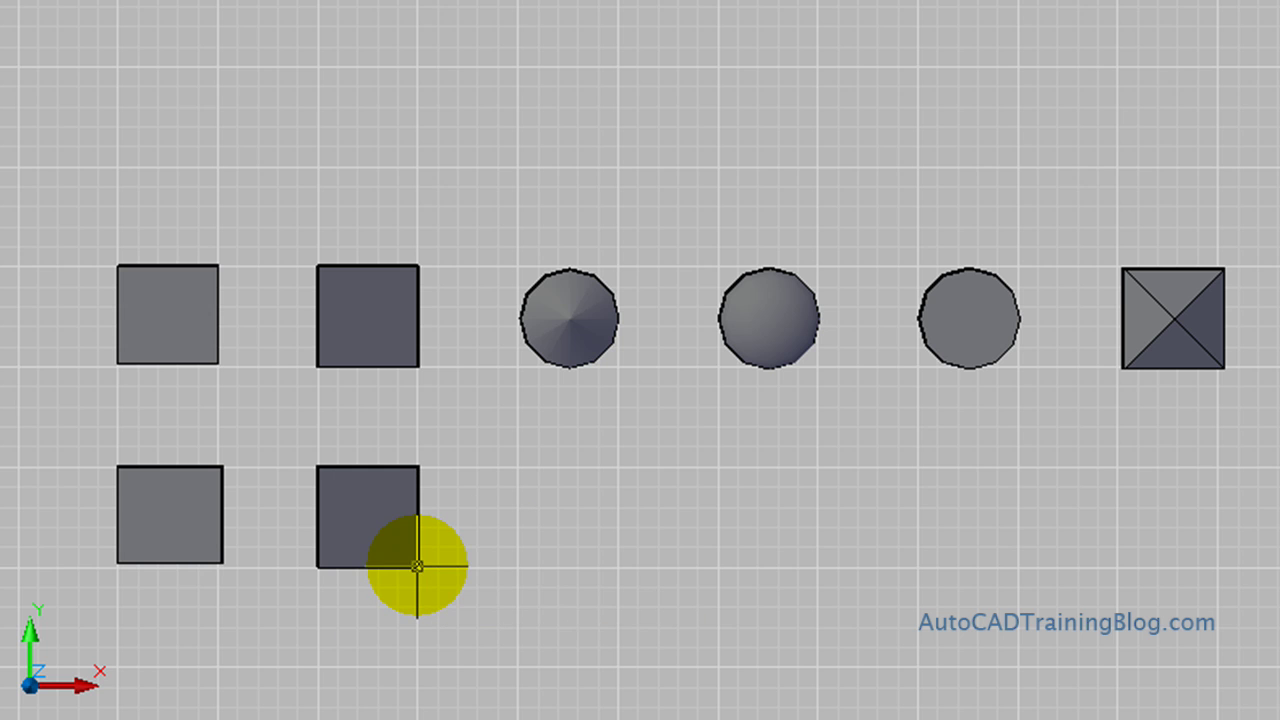
# - Orbit to inspect the new wedge in 3D, then return to plan view
pyautogui.write('orbit')
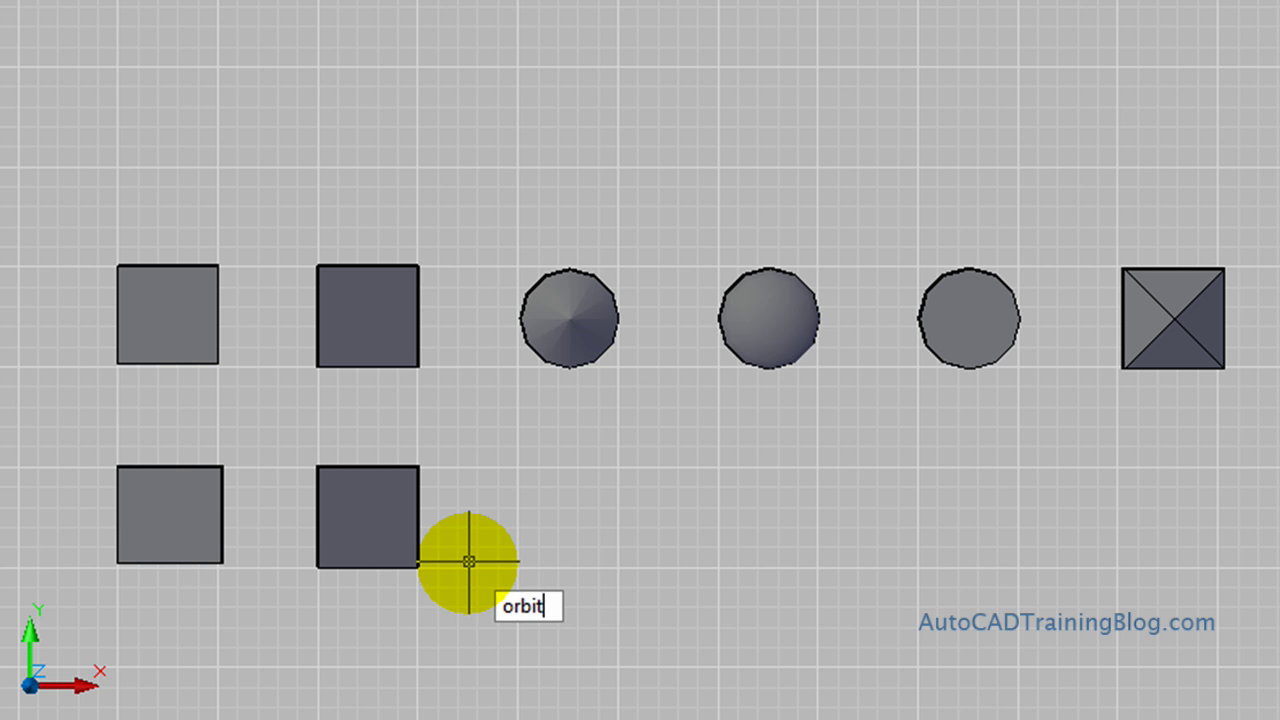
pyautogui.press('Return')
pyautogui.moveTo(469, 563); pyautogui.dragTo(483, 332)
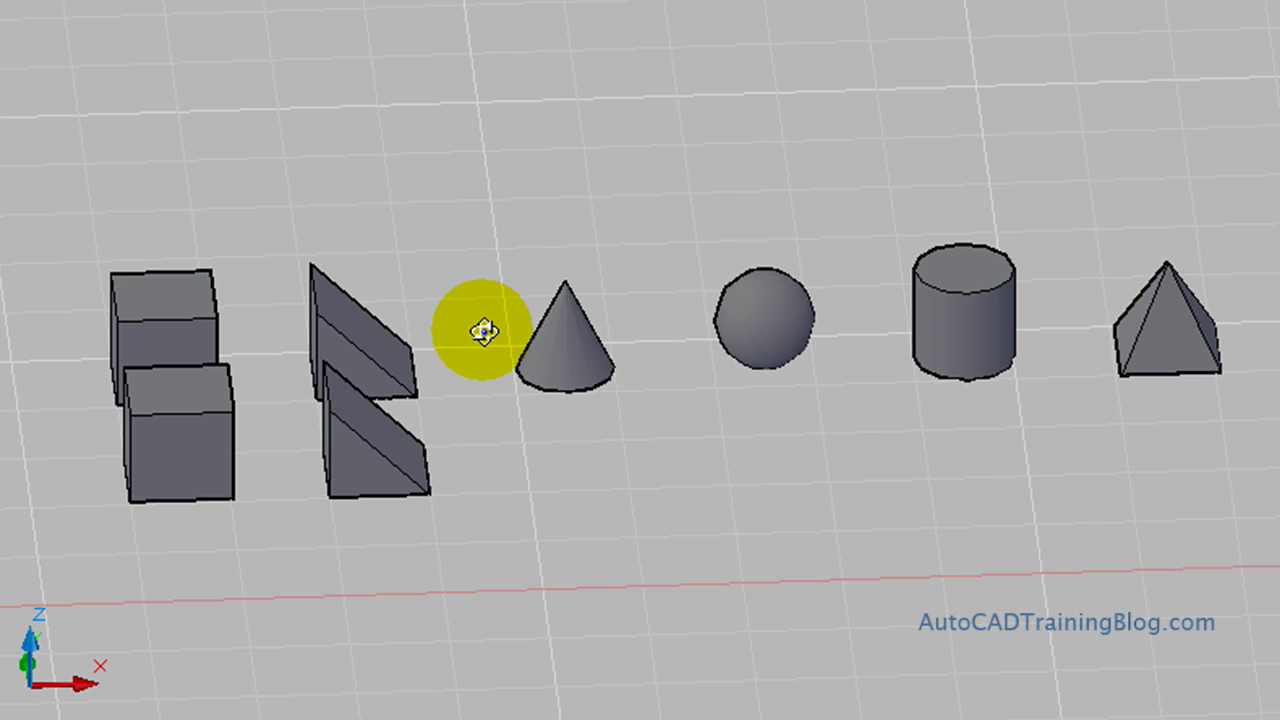
pyautogui.press('Escape')
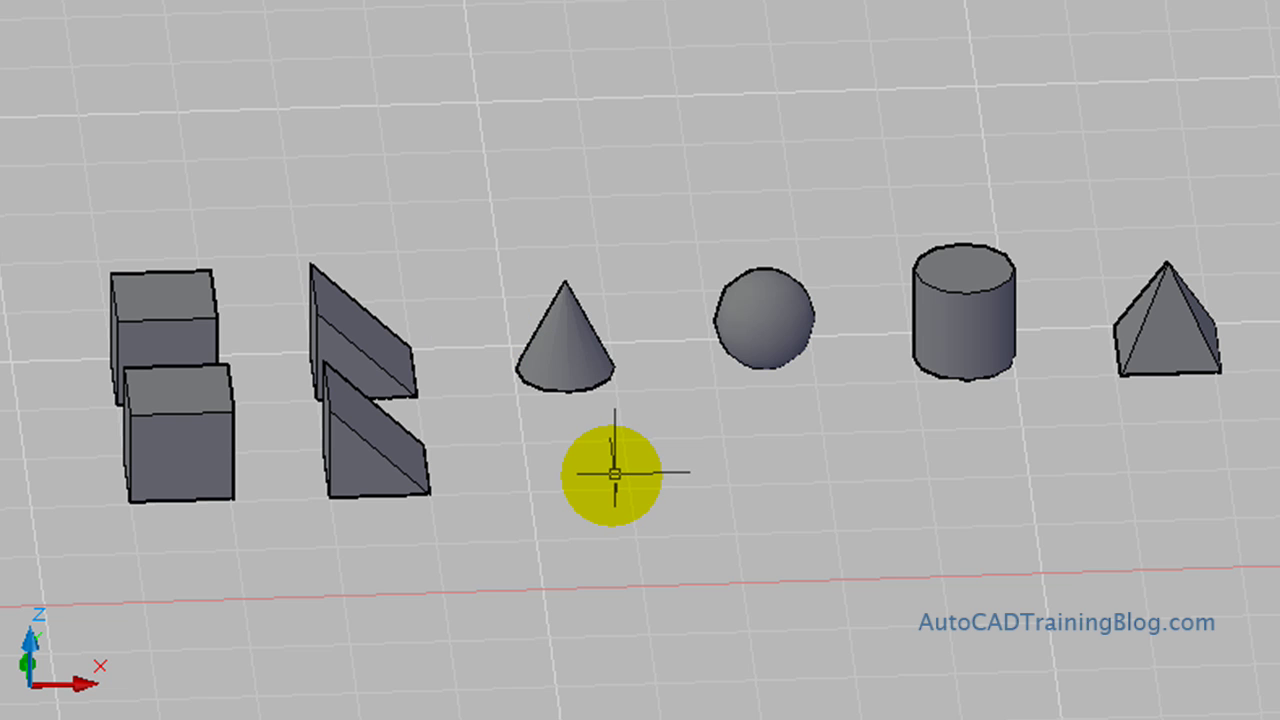
pyautogui.write('plan')
pyautogui.press('Return')
pyautogui.press('Return')
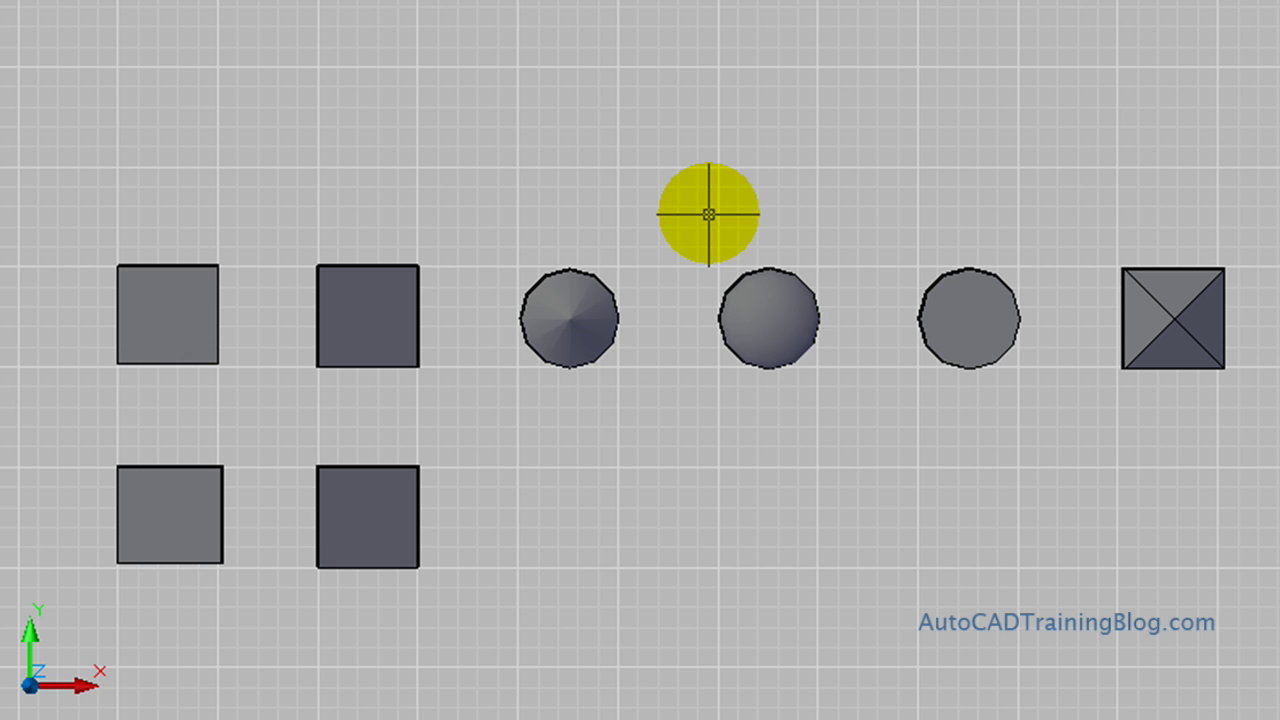
# - Draw a cone with base radius 125 and height 250 below the first cone
pyautogui.write('cone')
pyautogui.press('Return')
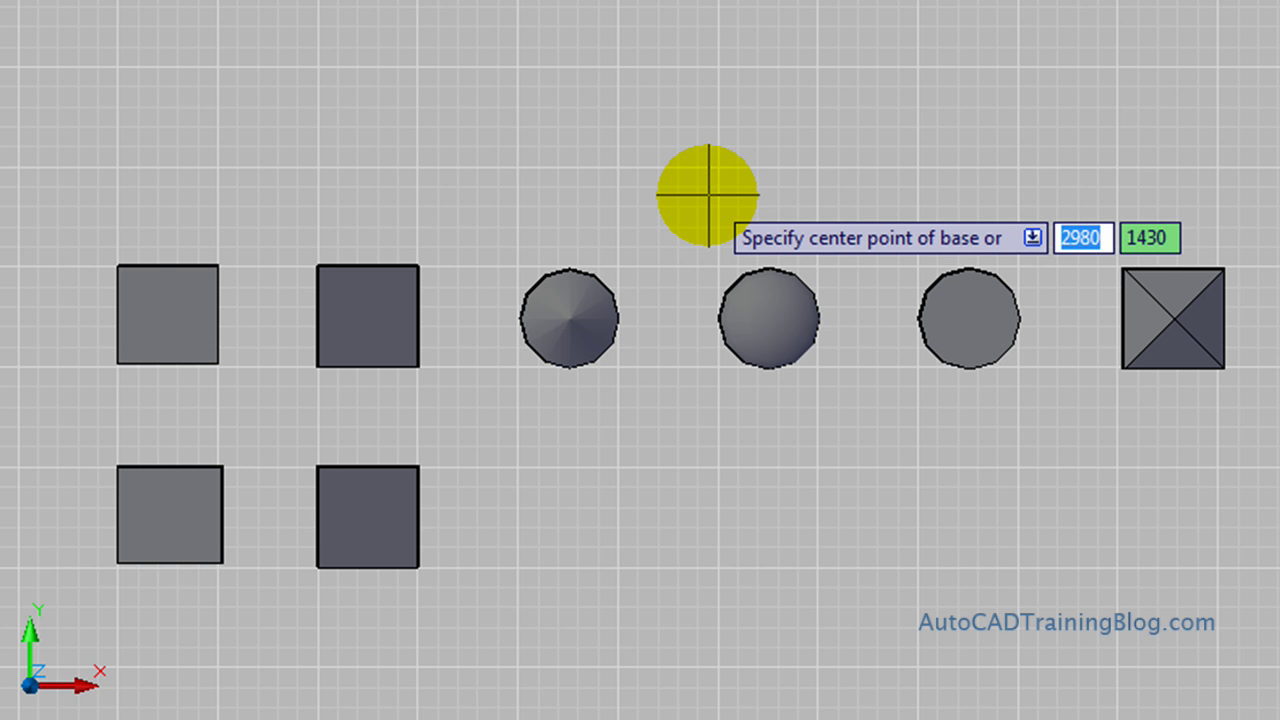
pyautogui.click(568, 518)
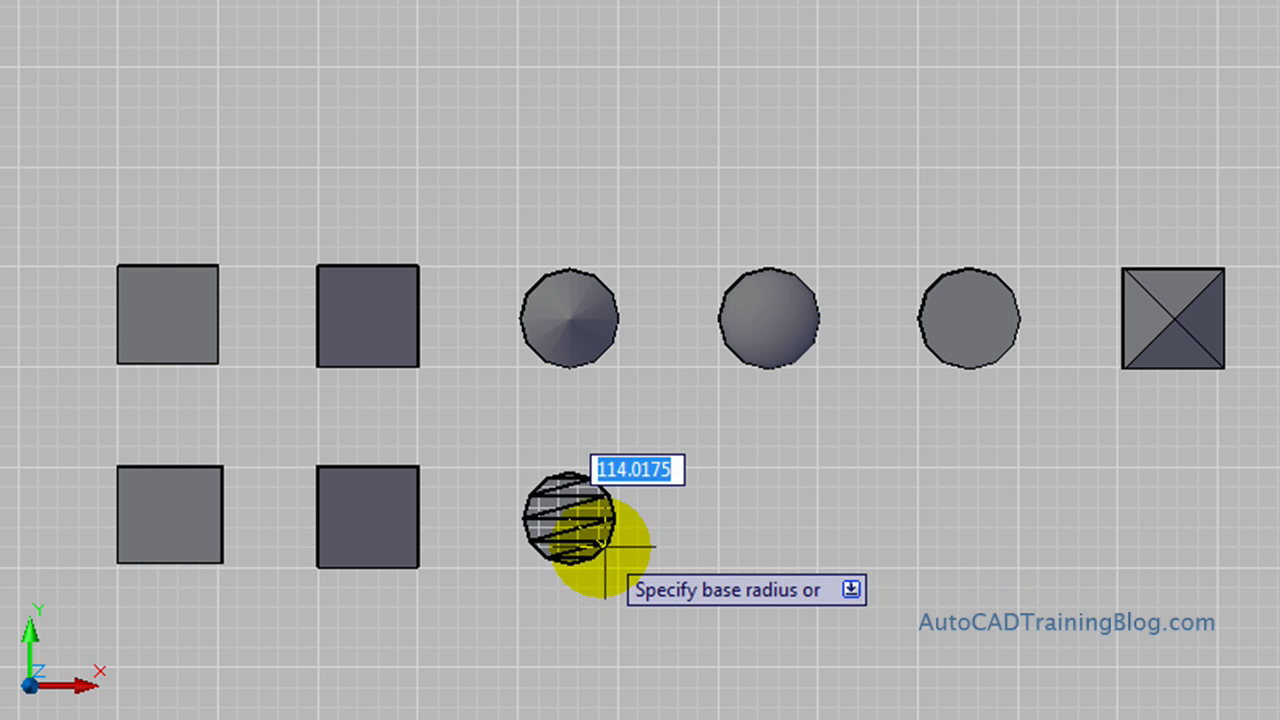
pyautogui.write('125')
pyautogui.press('Return')
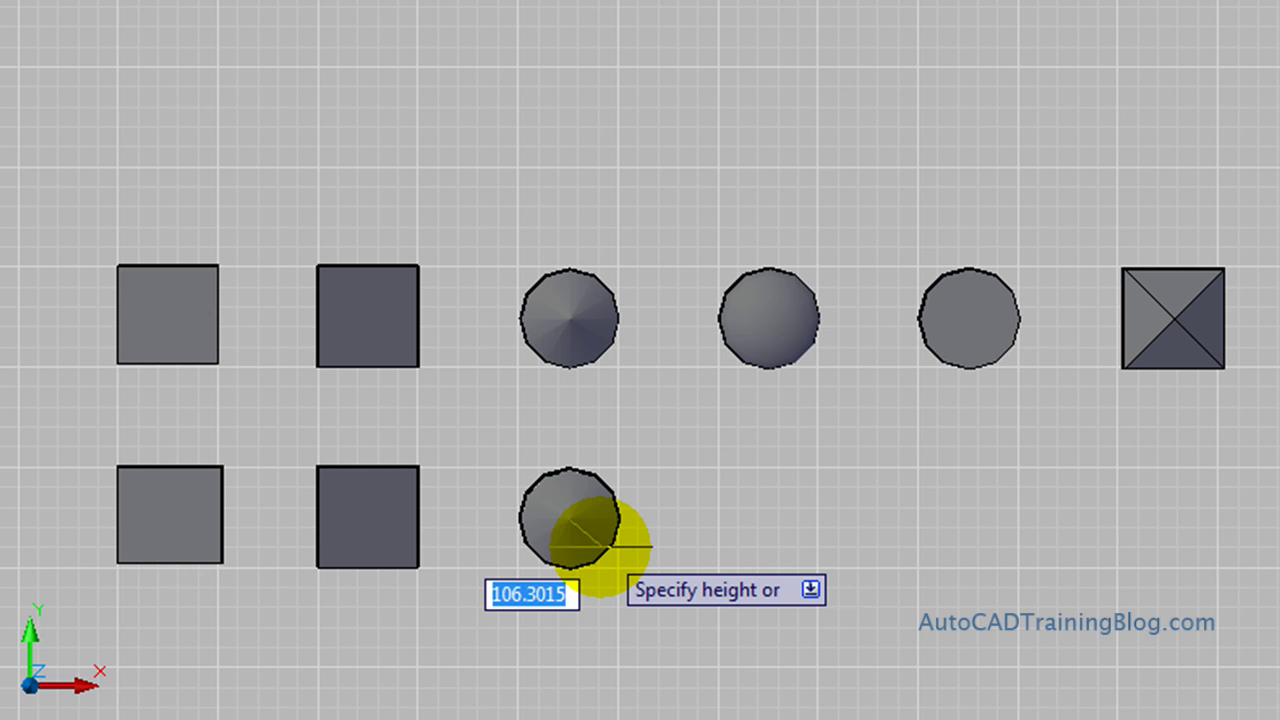
pyautogui.write('250')
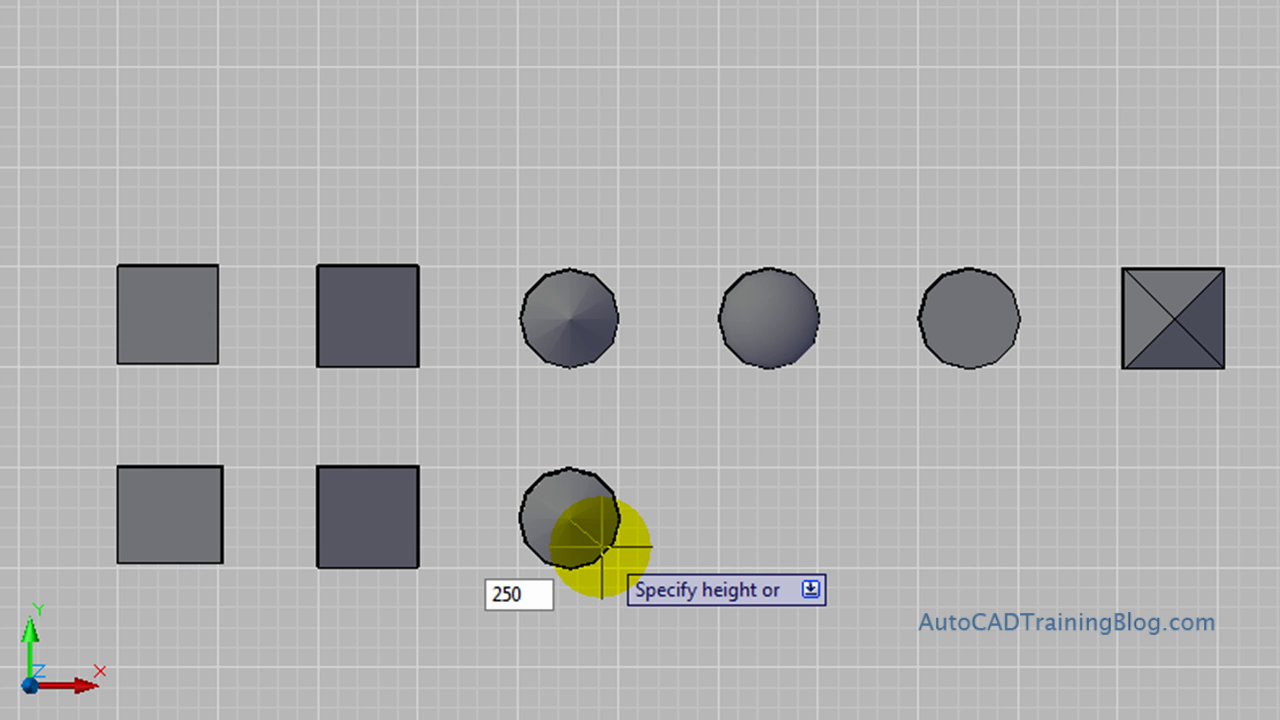
pyautogui.press('Return')
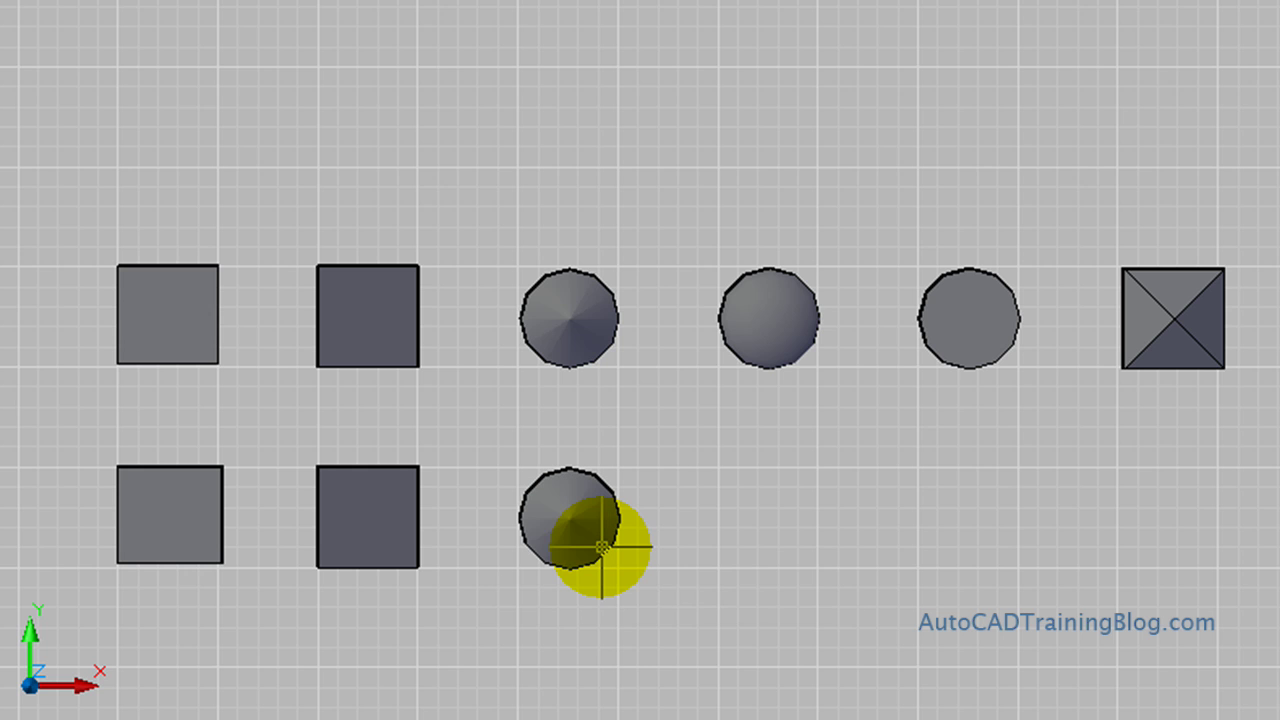
# - Orbit to inspect the new cone in 3D, then return to plan view
pyautogui.write('orbit')
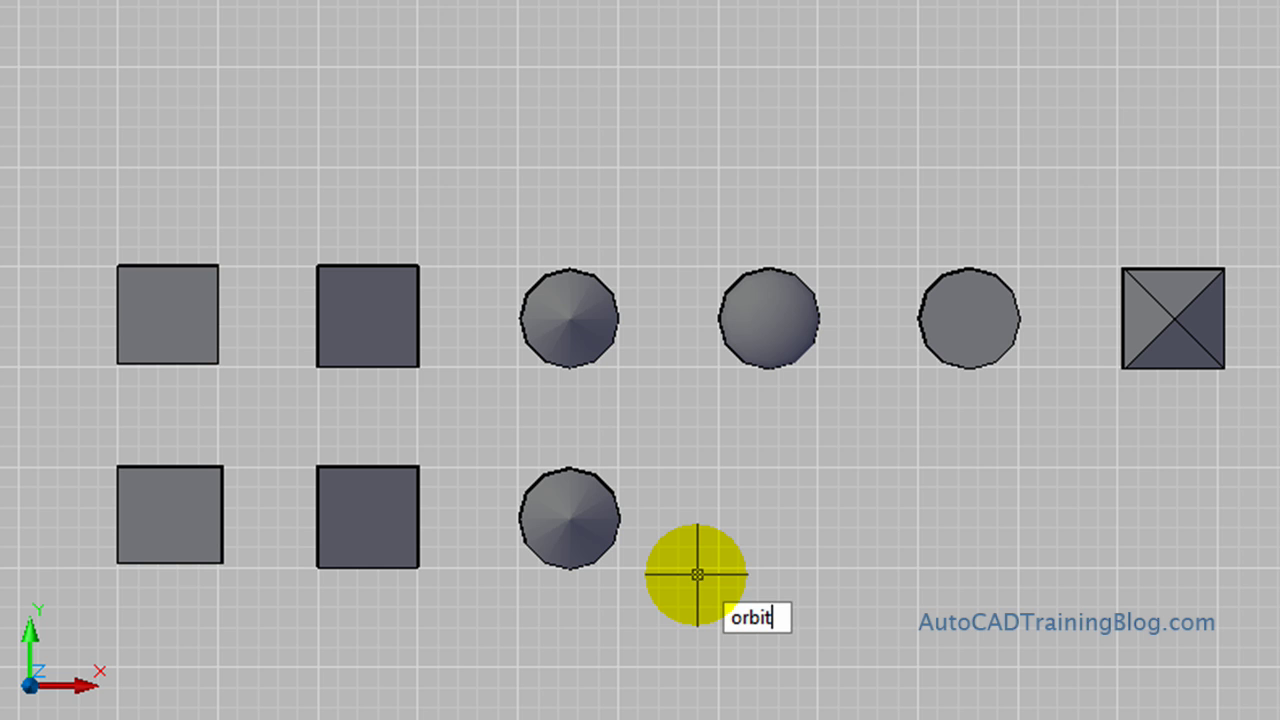
pyautogui.press('Return')
pyautogui.moveTo(697, 574); pyautogui.dragTo(661, 425)
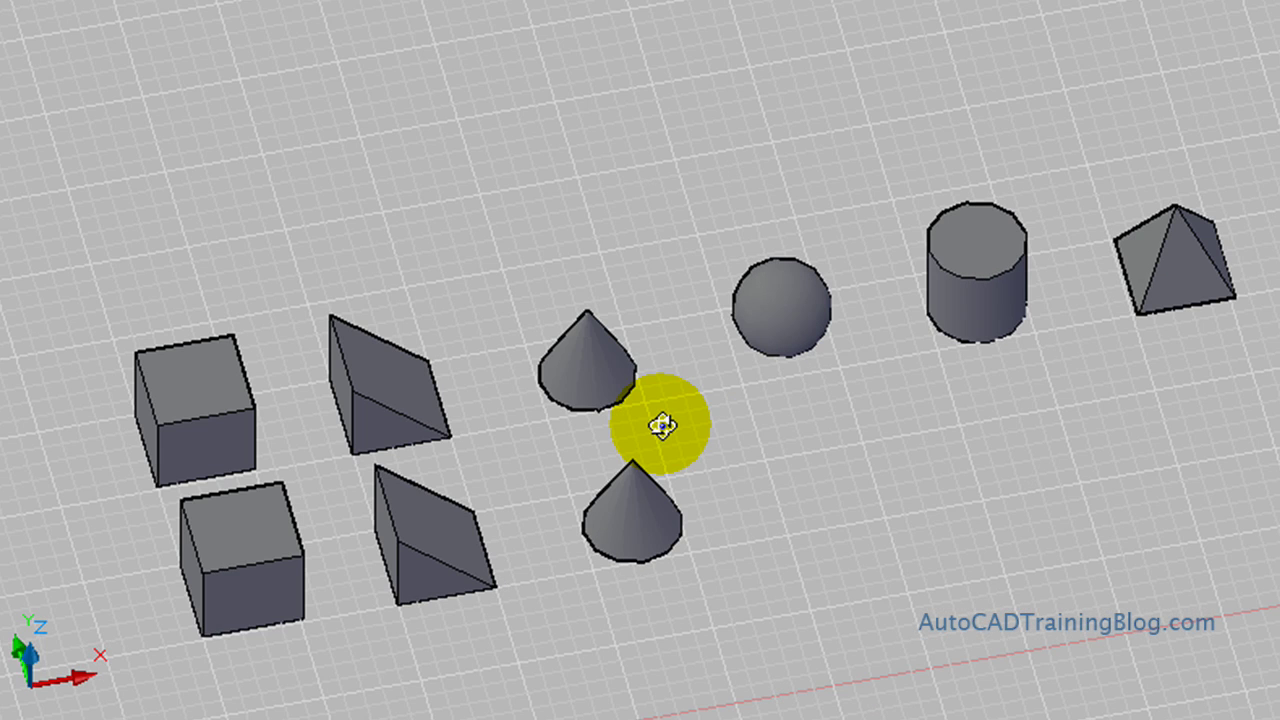
pyautogui.press('Escape')
pyautogui.write('plan')
pyautogui.press('Return')
pyautogui.press('Return')
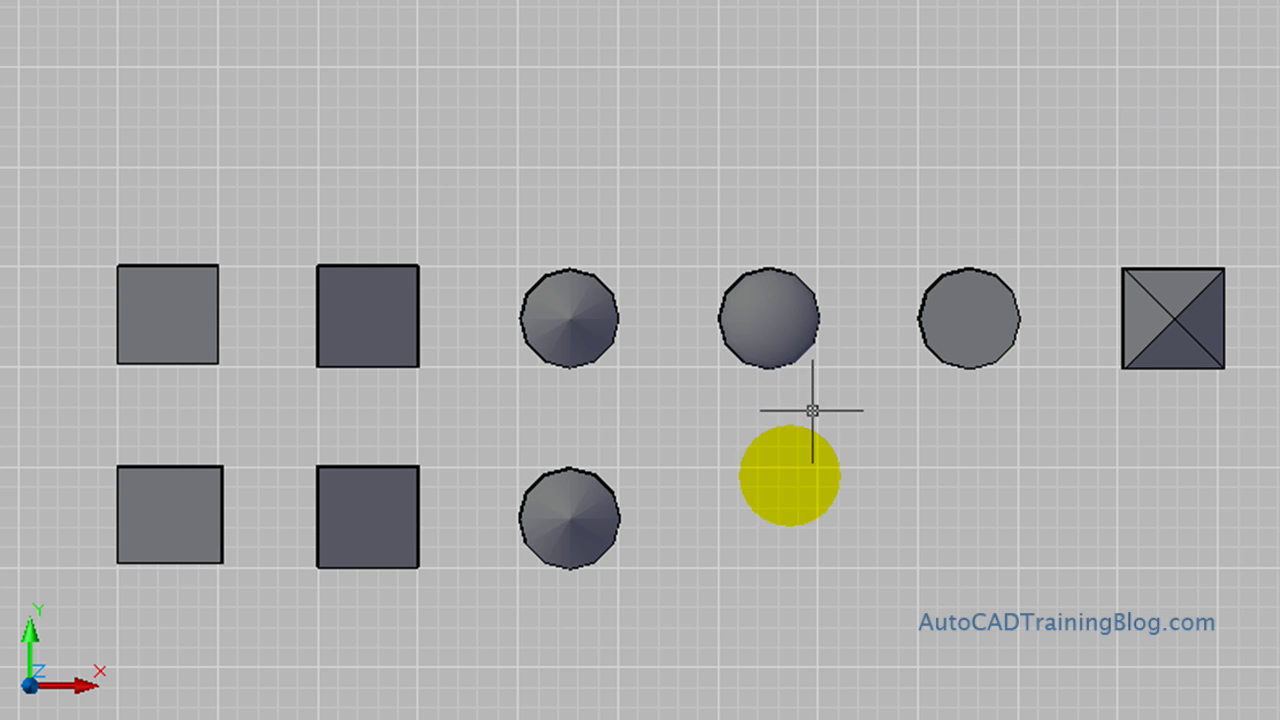
# - Create a sphere of radius 125 centred at 3130,610,125
pyautogui.write('sphere')
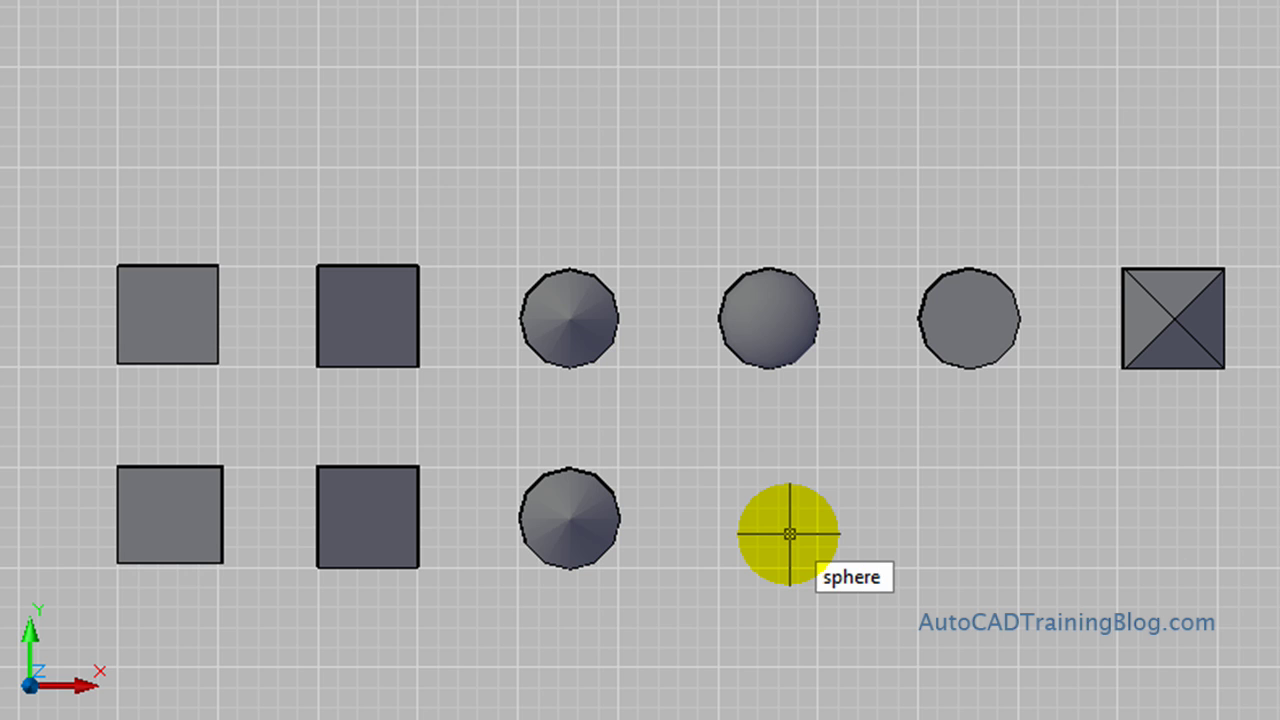
pyautogui.press('Return')
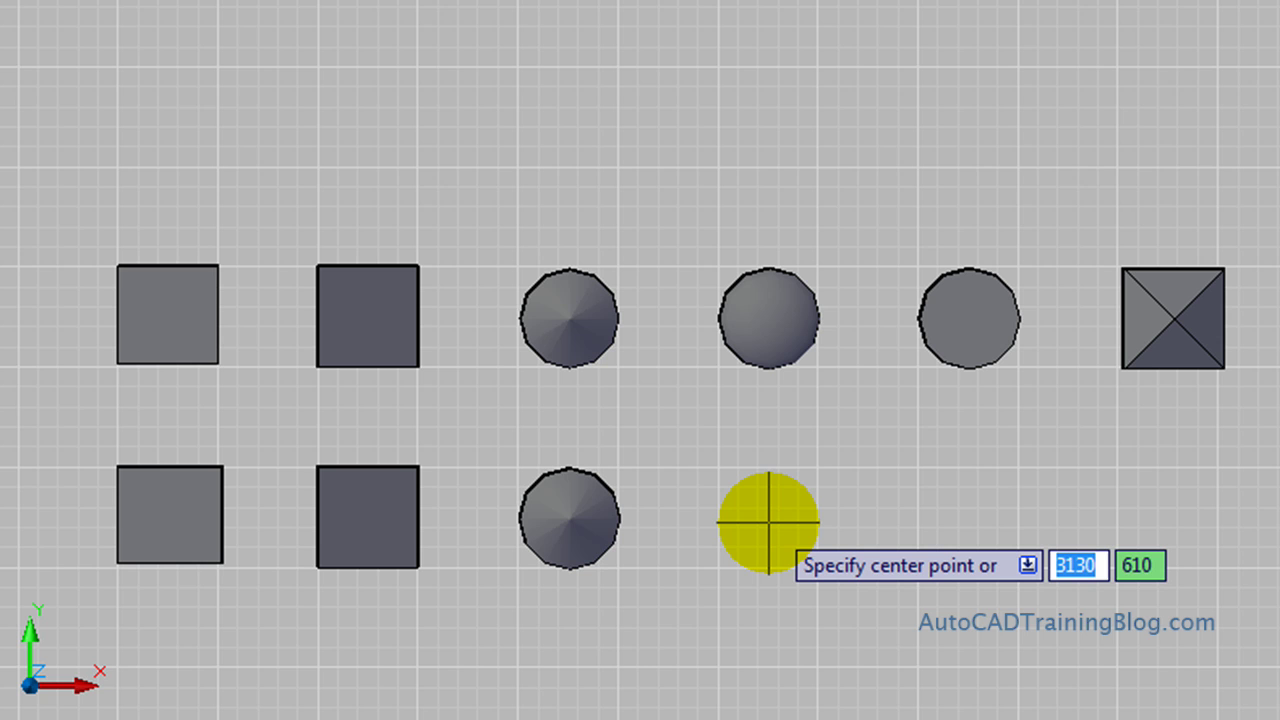
pyautogui.write('313')
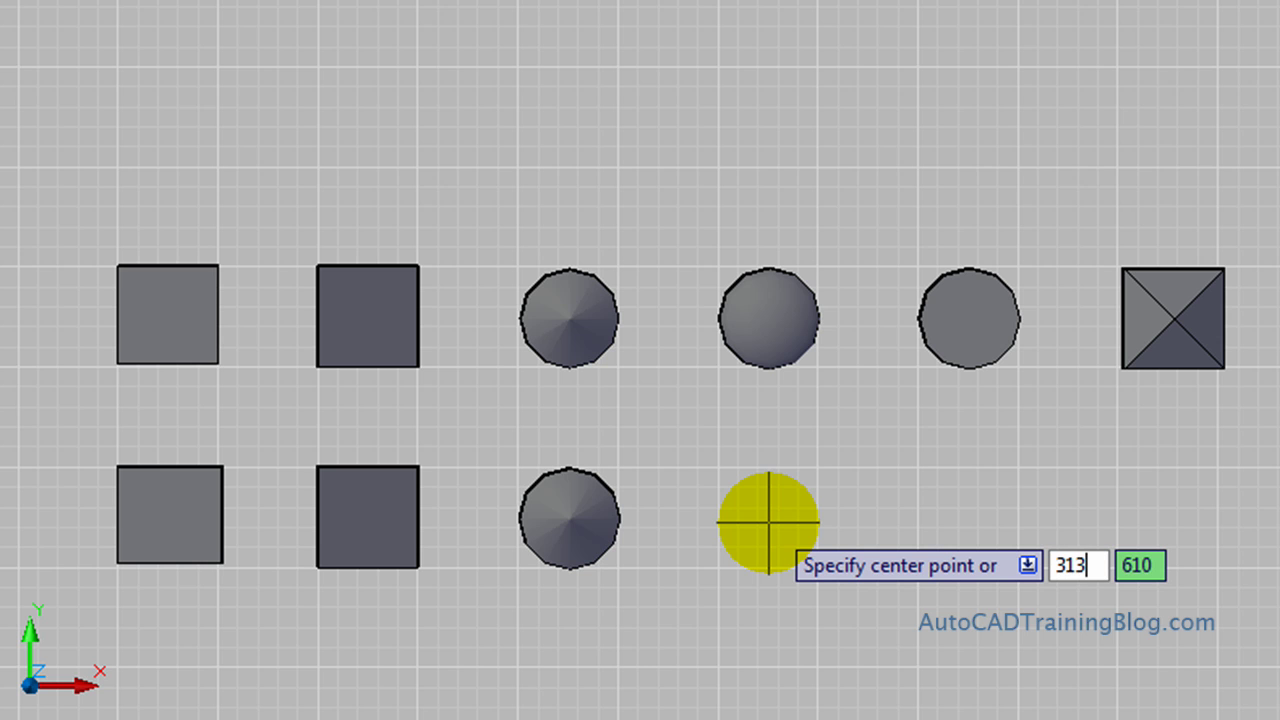
pyautogui.write('0.')
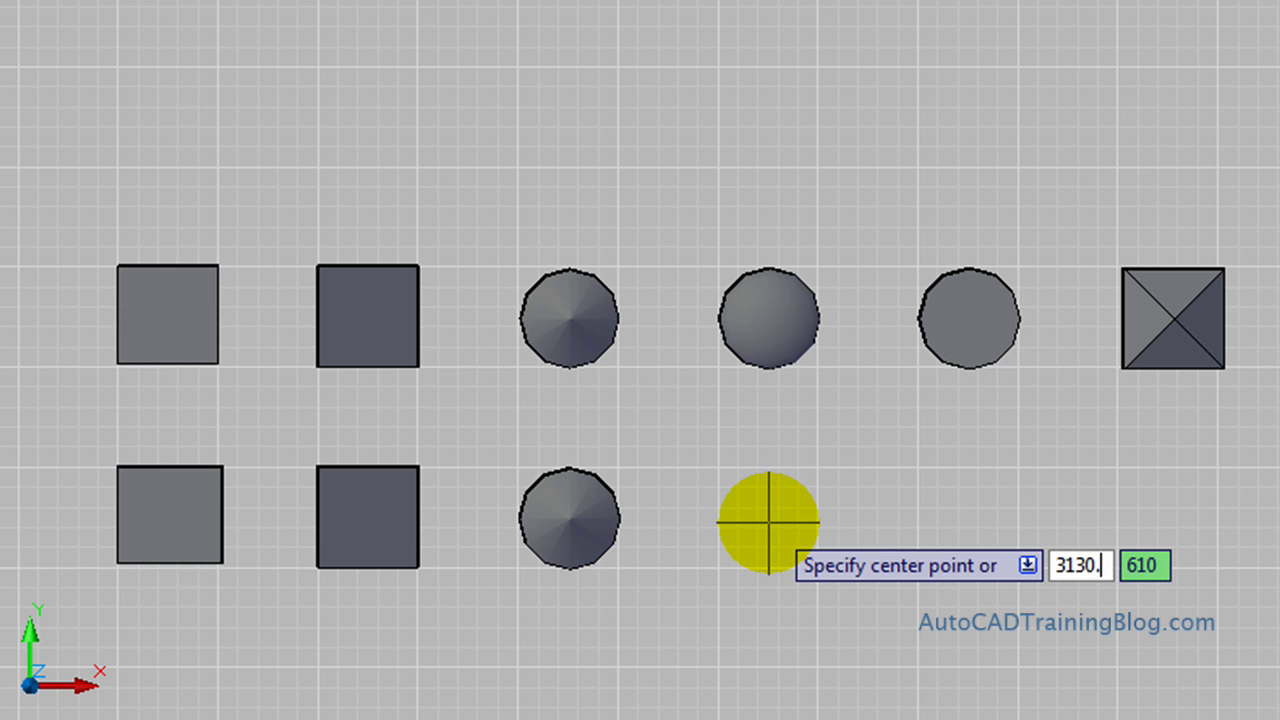
pyautogui.press('BackSpace')
pyautogui.press('Tab')
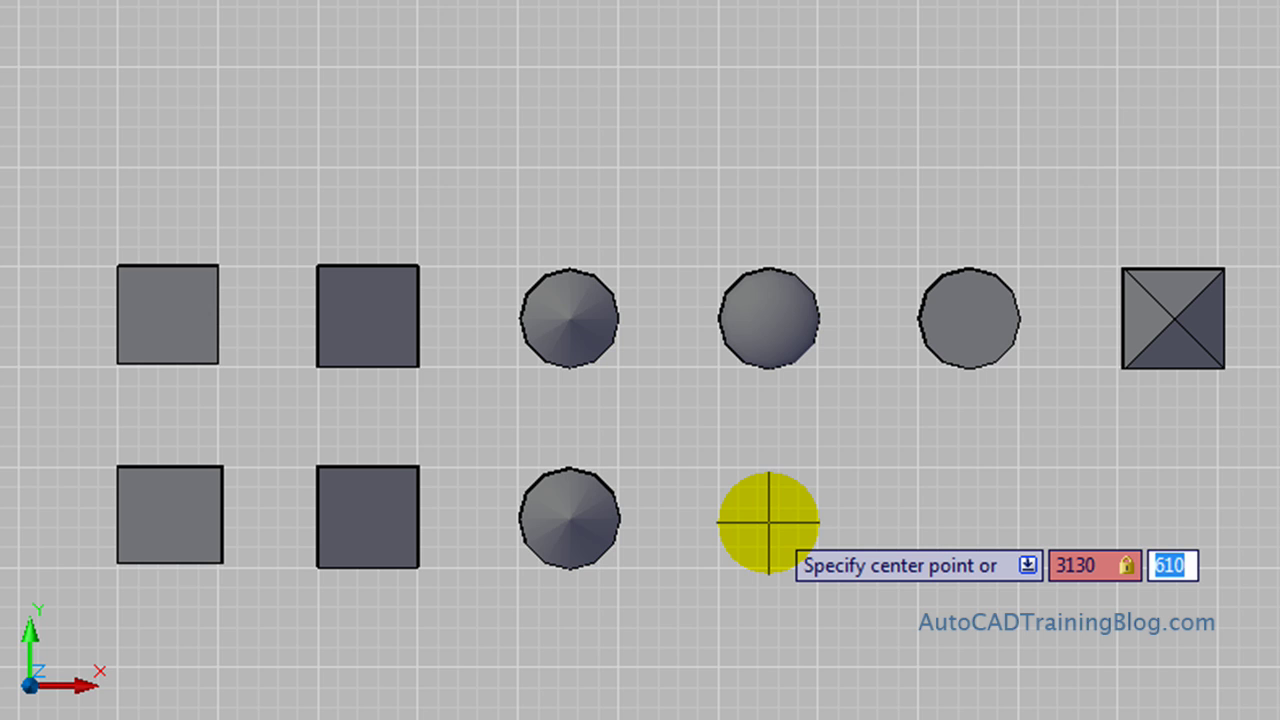
pyautogui.write('610')
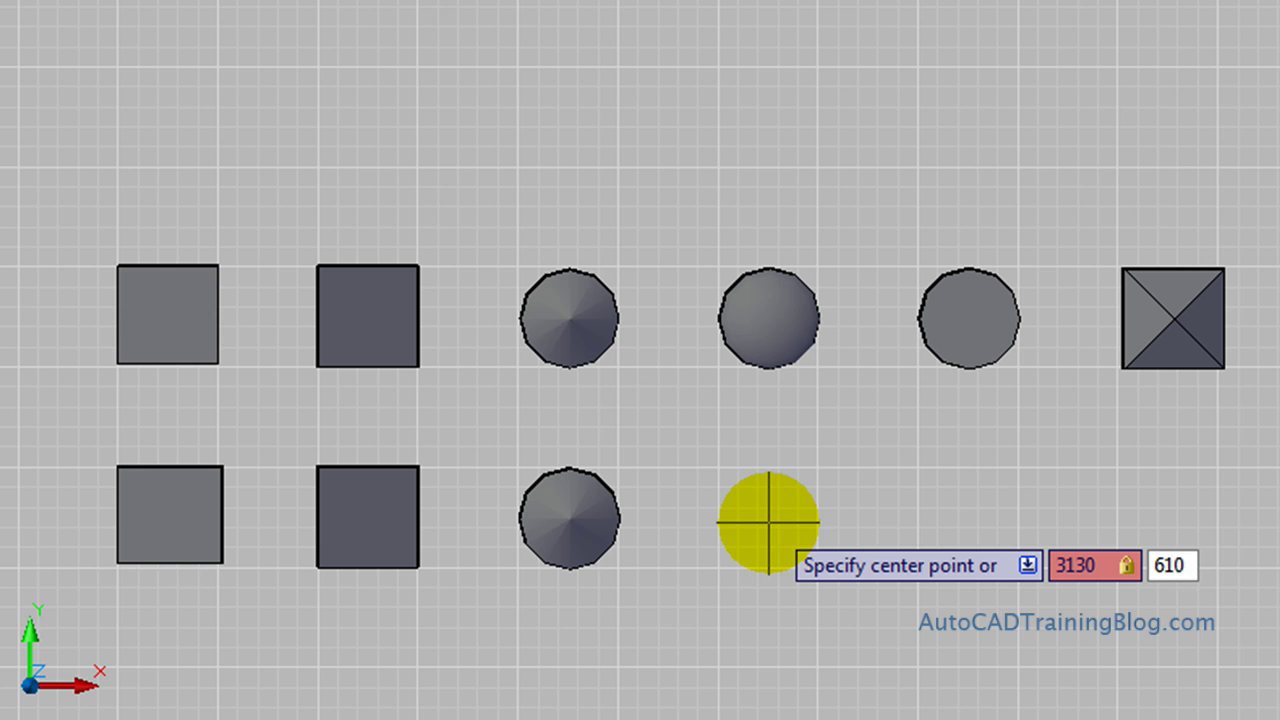
pyautogui.press('Tab')
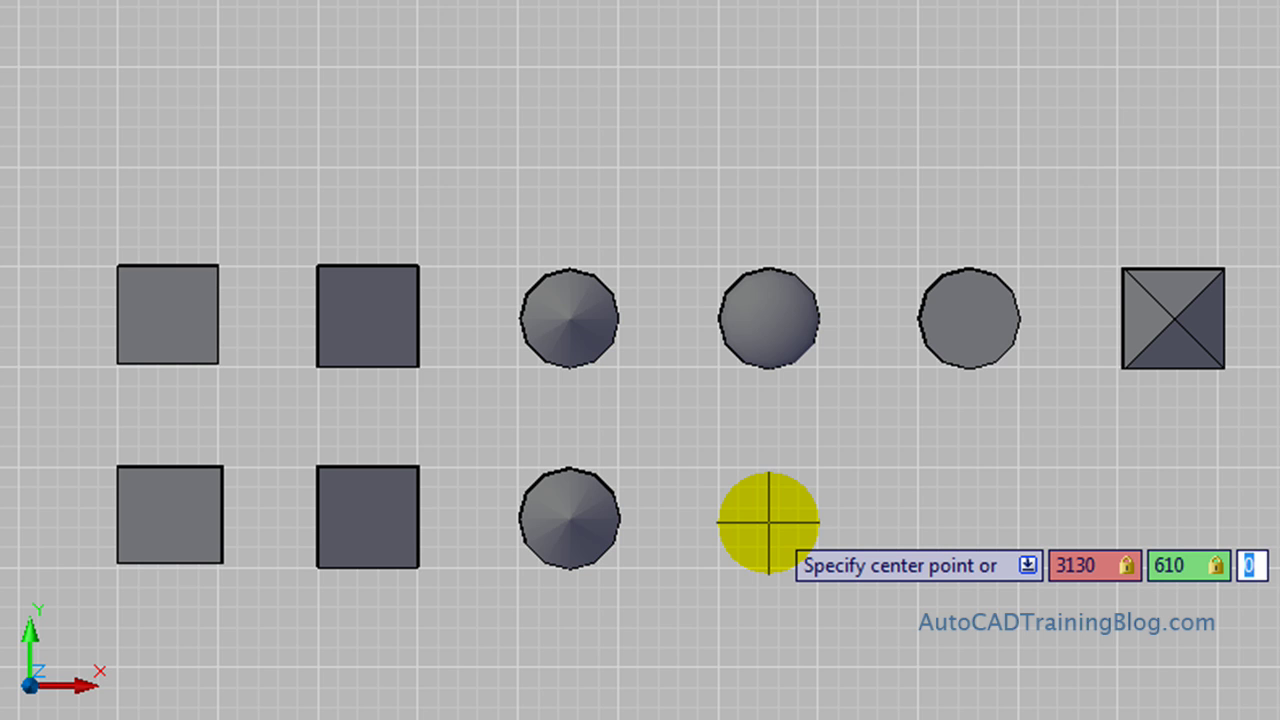
pyautogui.write('125')
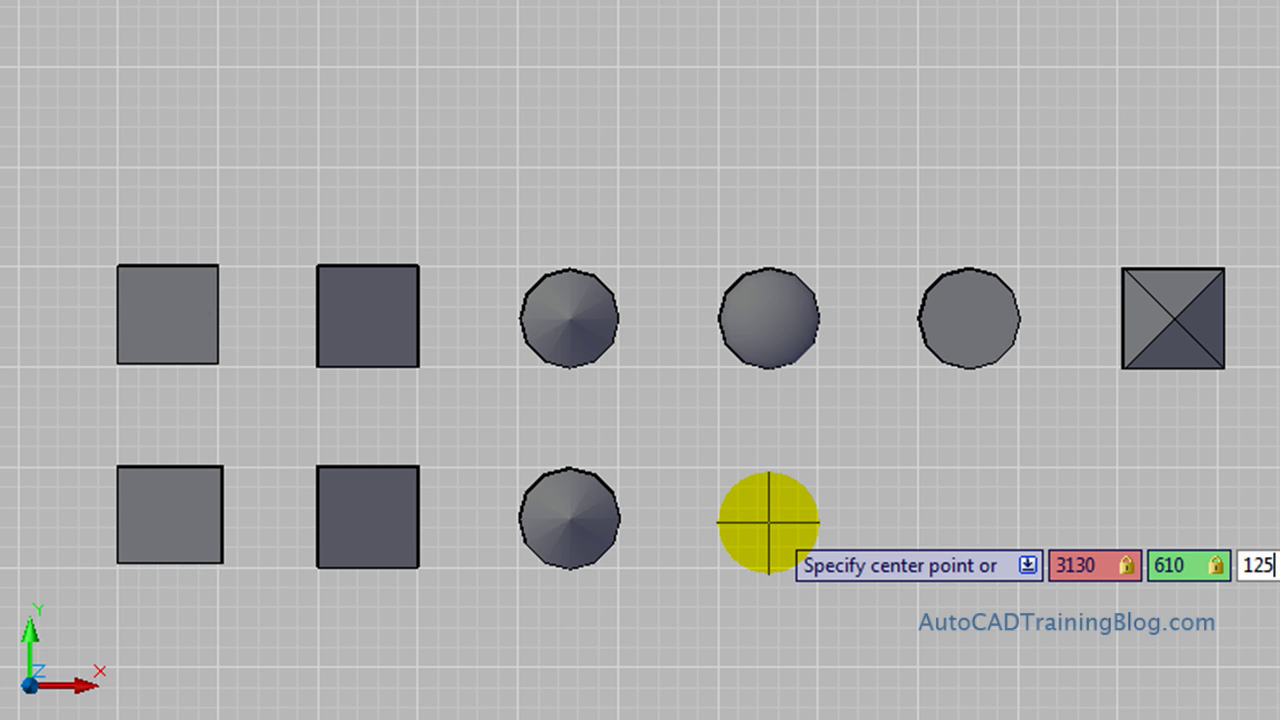
pyautogui.press('Return')
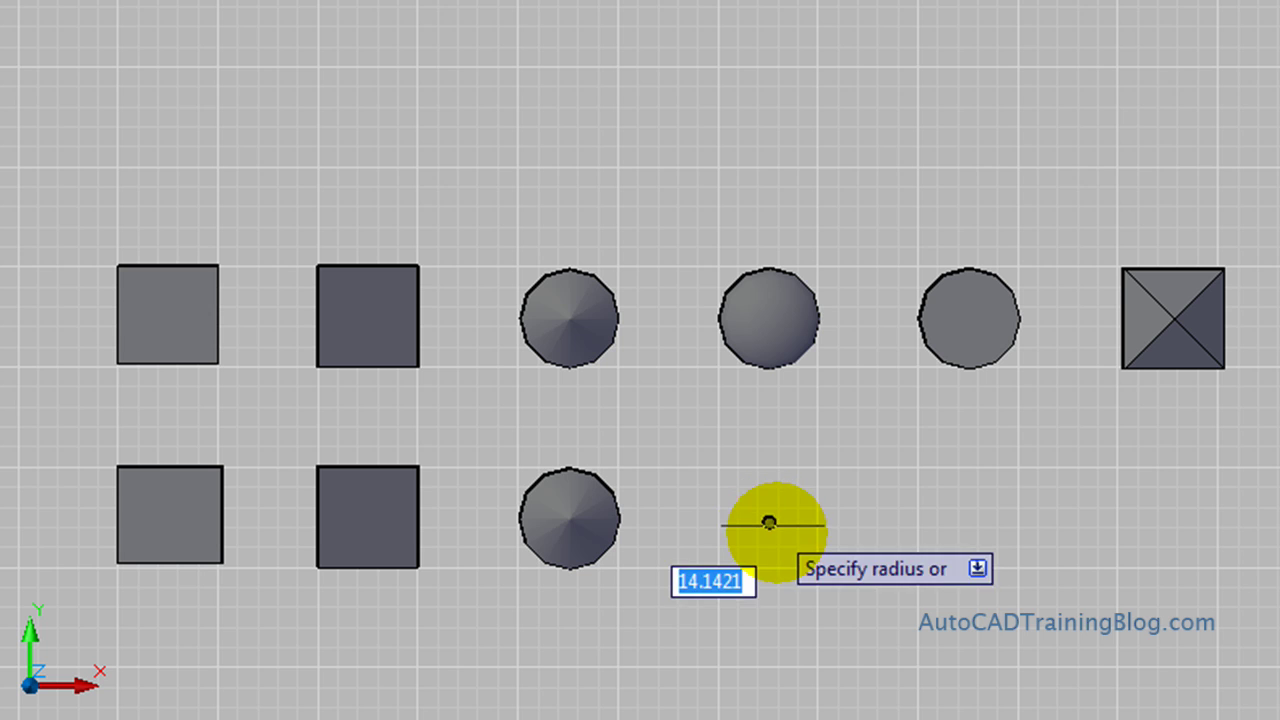
pyautogui.write('125')
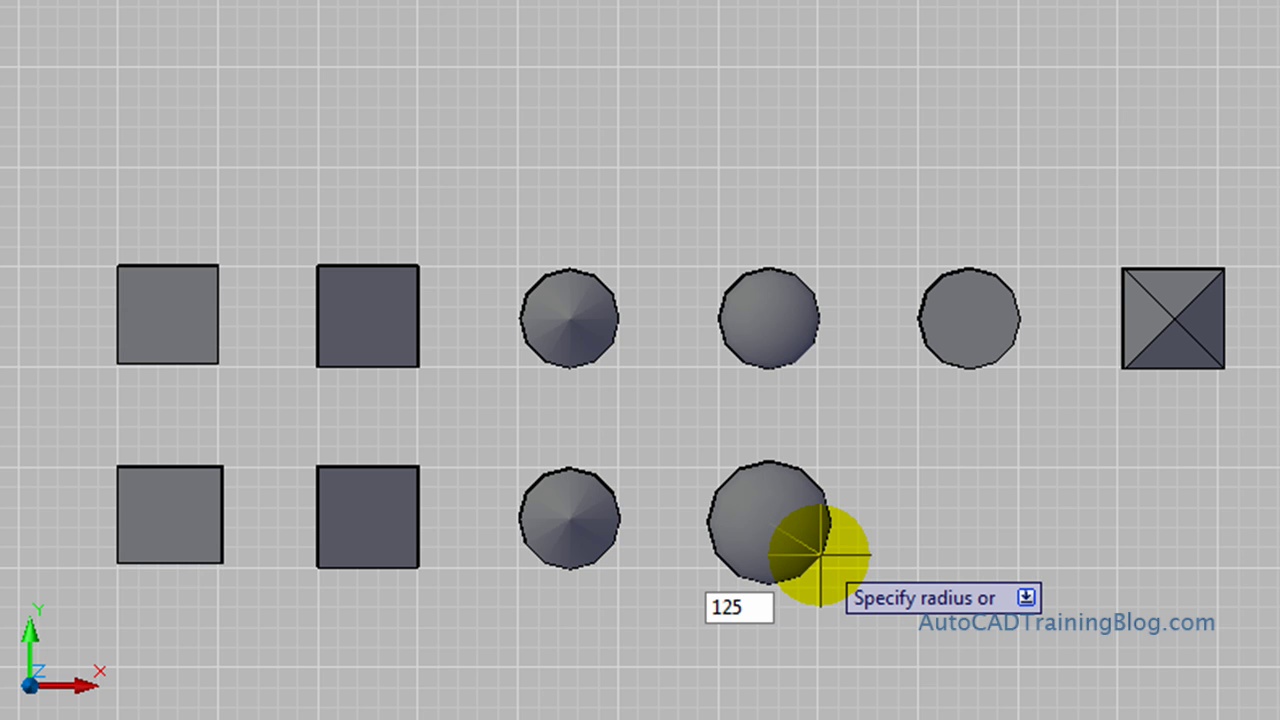
pyautogui.press('Return')
# - Orbit to a low side view to confirm the sphere rests on the ground
pyautogui.write('orbit')
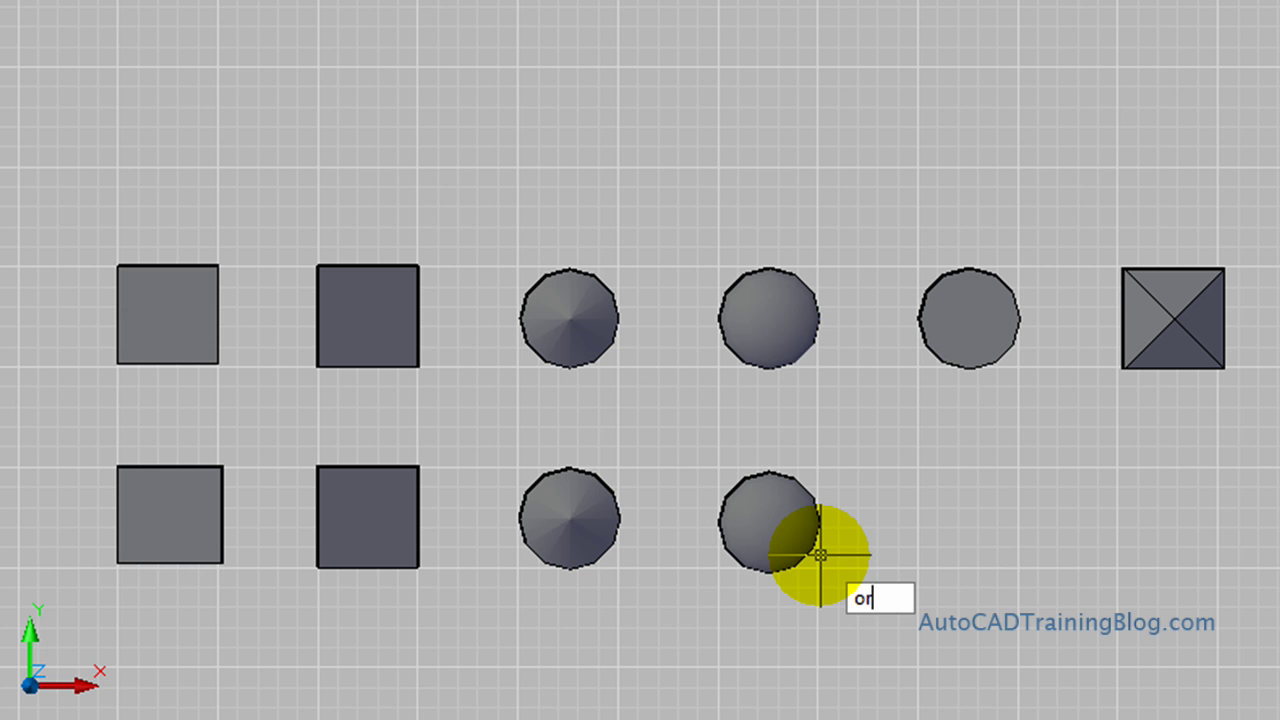
pyautogui.press('Return')
pyautogui.moveTo(820, 557); pyautogui.dragTo(845, 340)
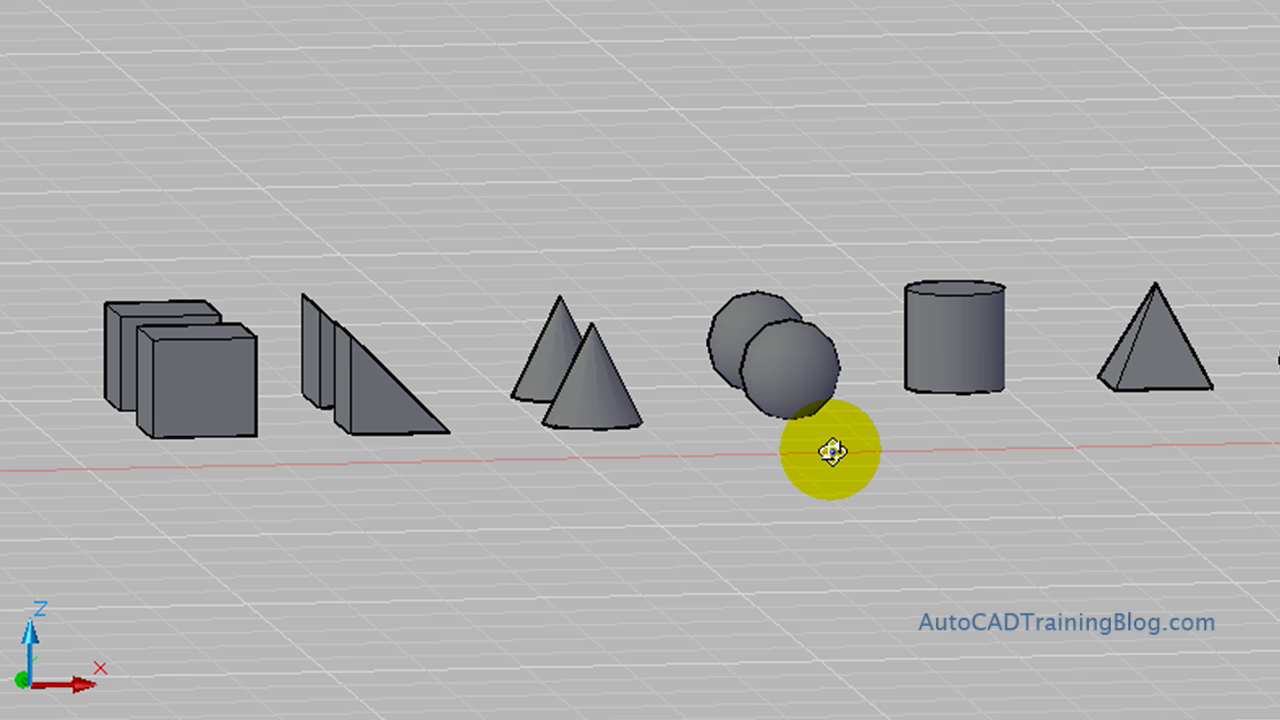
pyautogui.press('Escape')
# - Return to plan view and draw a cylinder of radius 125, height 250 below the first cylinder
pyautogui.write('plan')
pyautogui.press('Return')
pyautogui.press('Return')
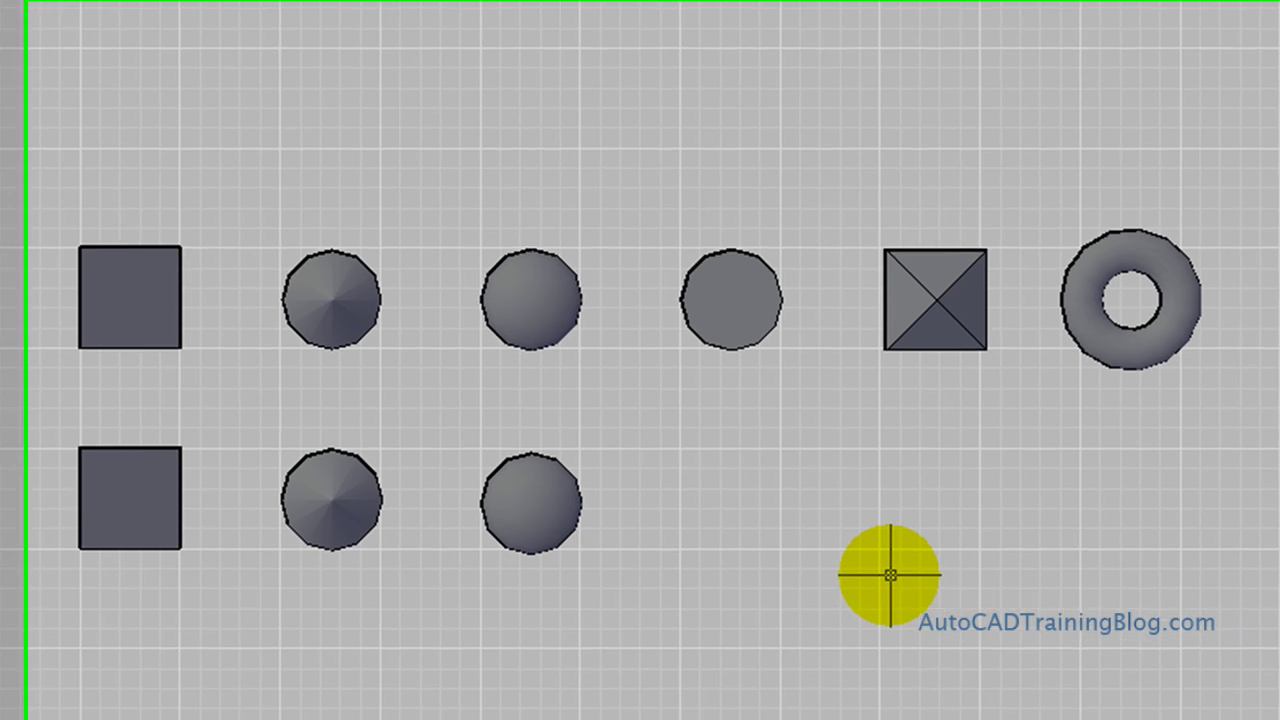
pyautogui.write('cylinder')
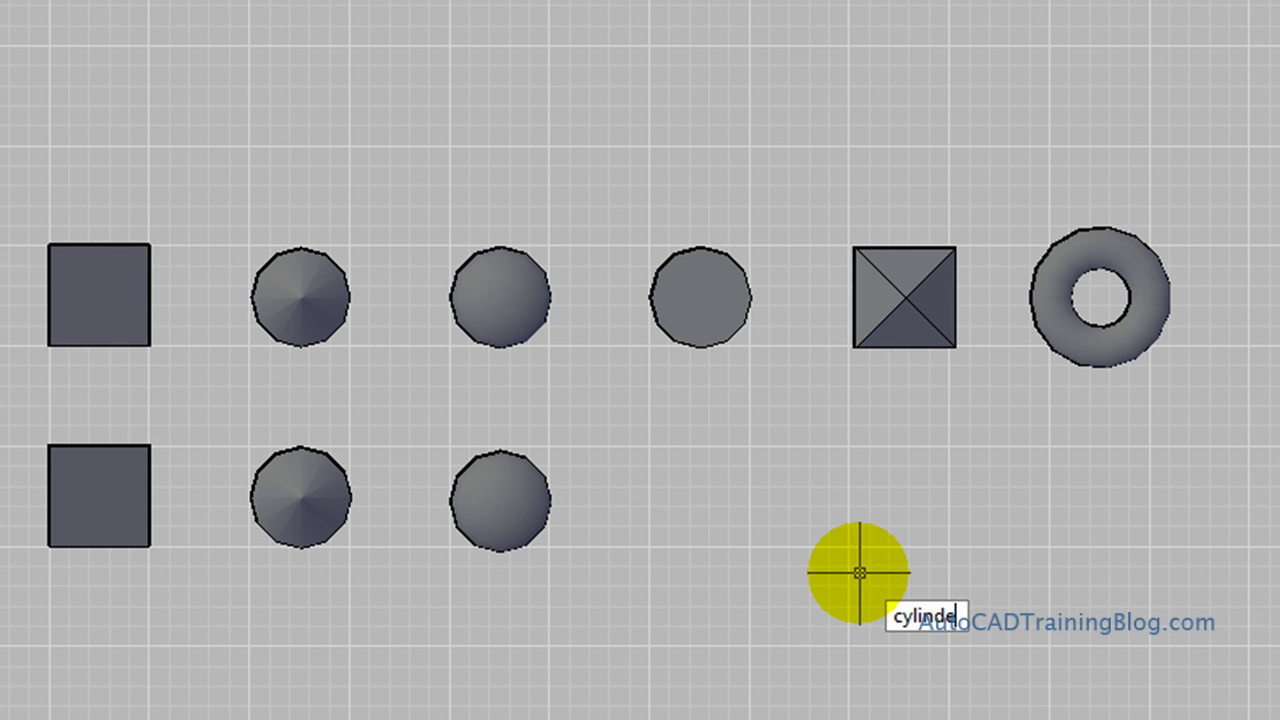
pyautogui.press('Return')
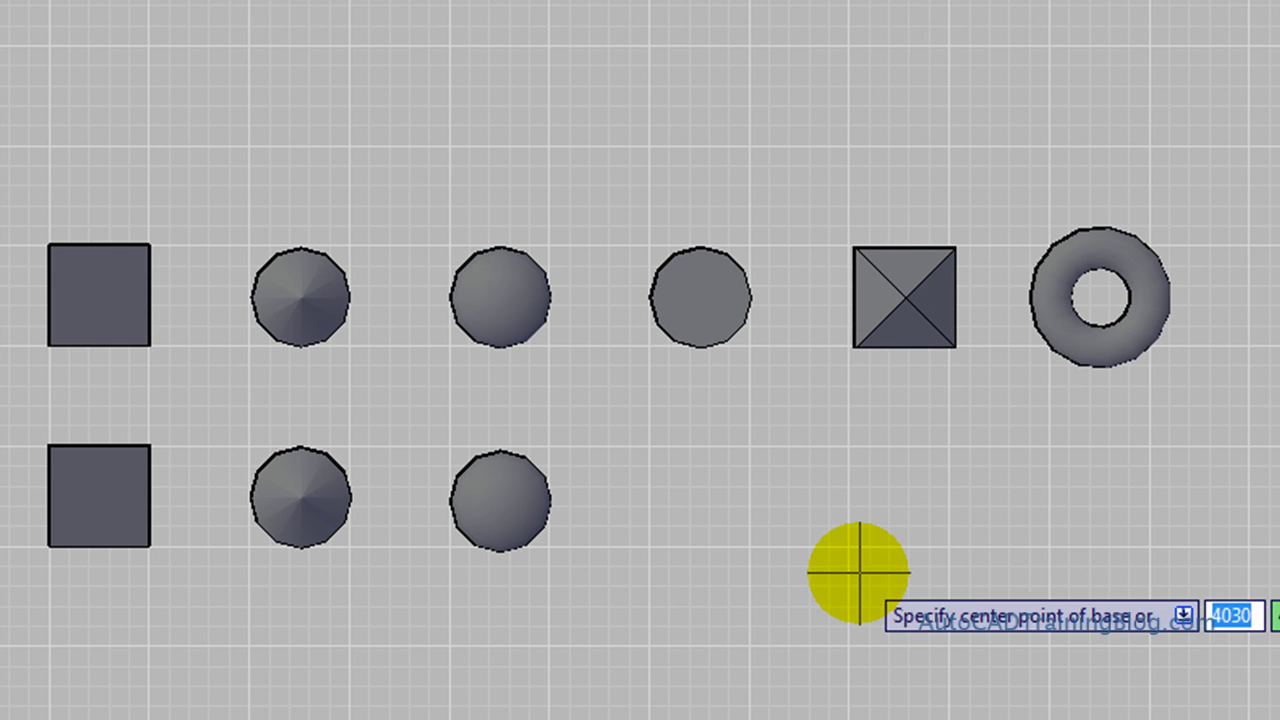
pyautogui.click(700, 497)
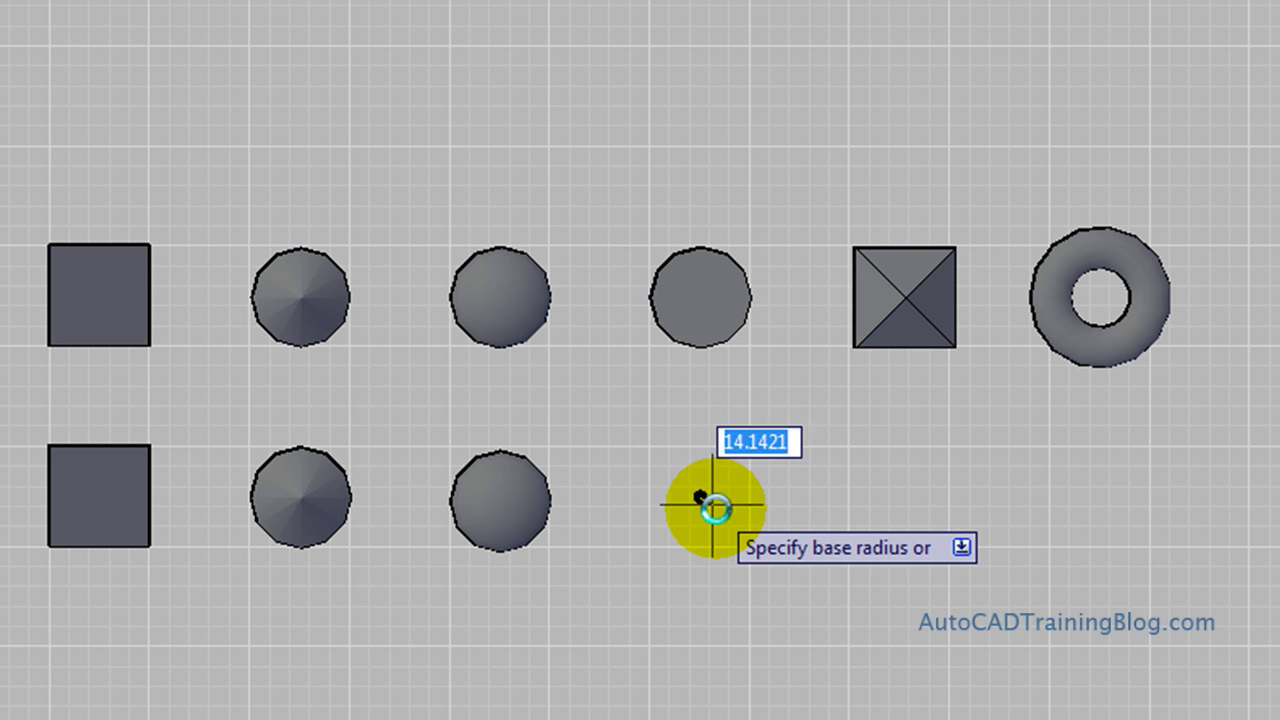
pyautogui.write('125')
pyautogui.press('Return')
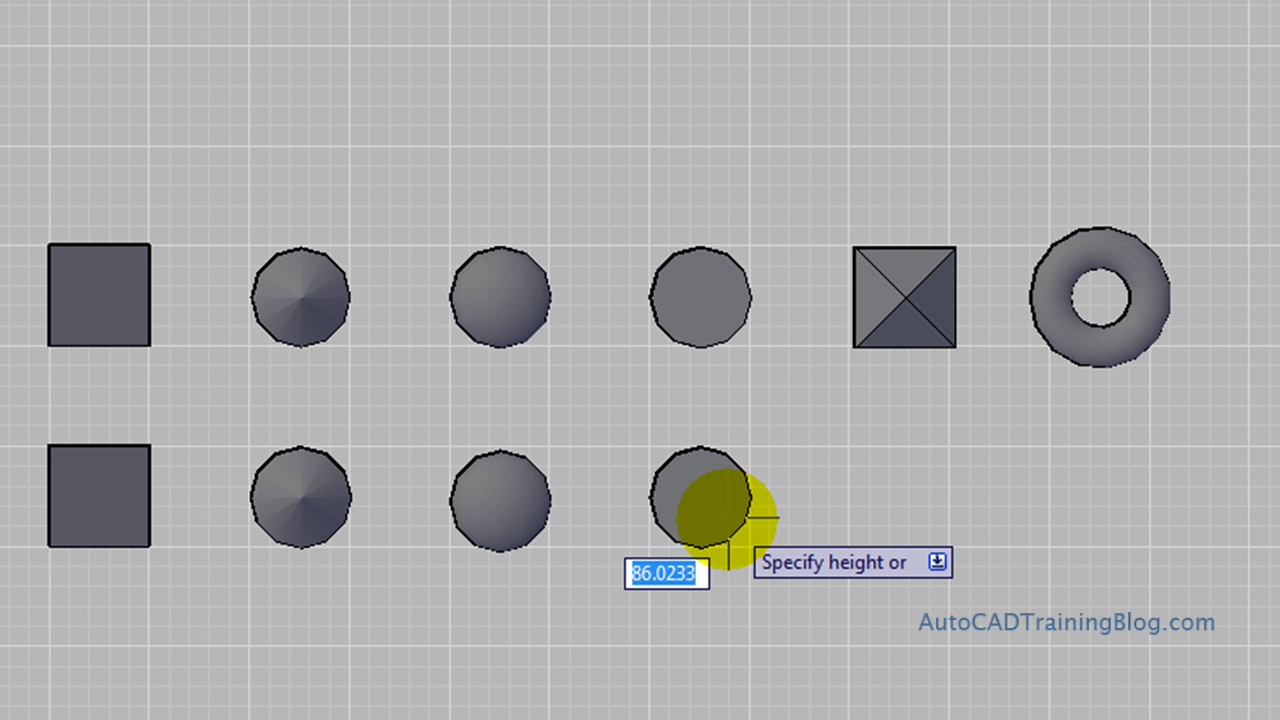
pyautogui.write('250')
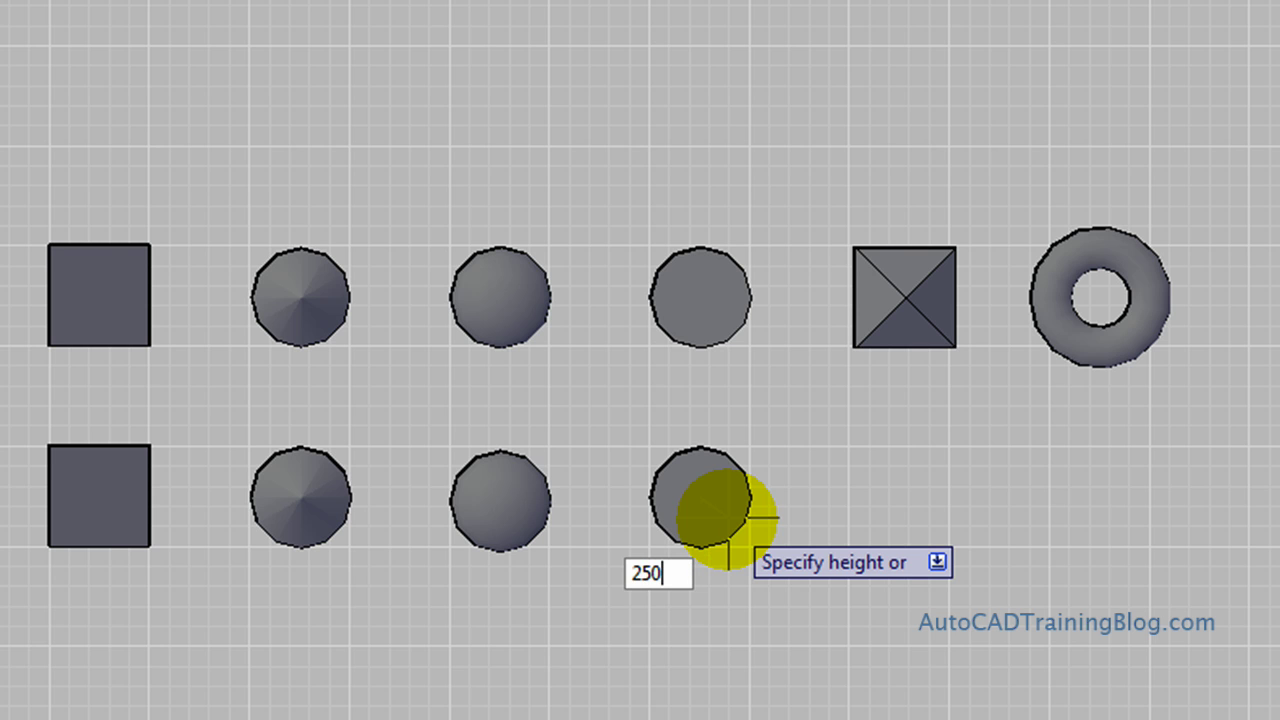
pyautogui.press('Return')
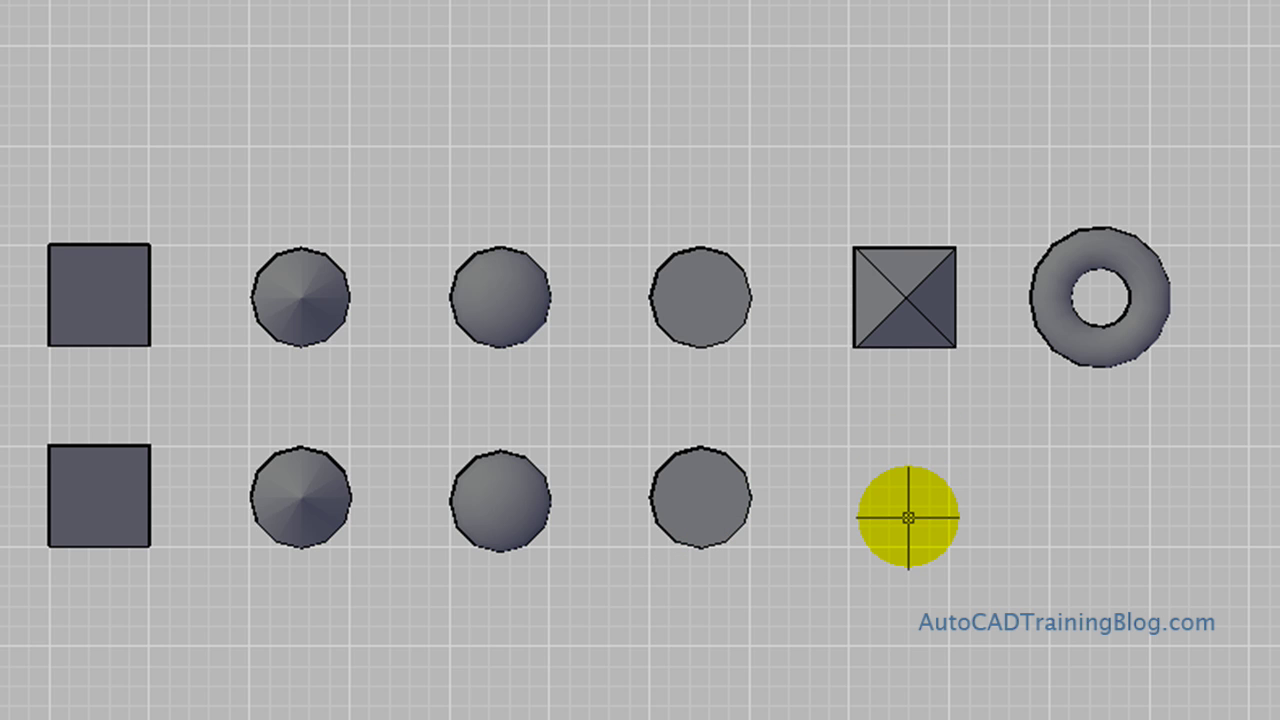
# - Draw a pyramid with base radius 125 and height 250 below the first pyramid
pyautogui.write('pyramid')
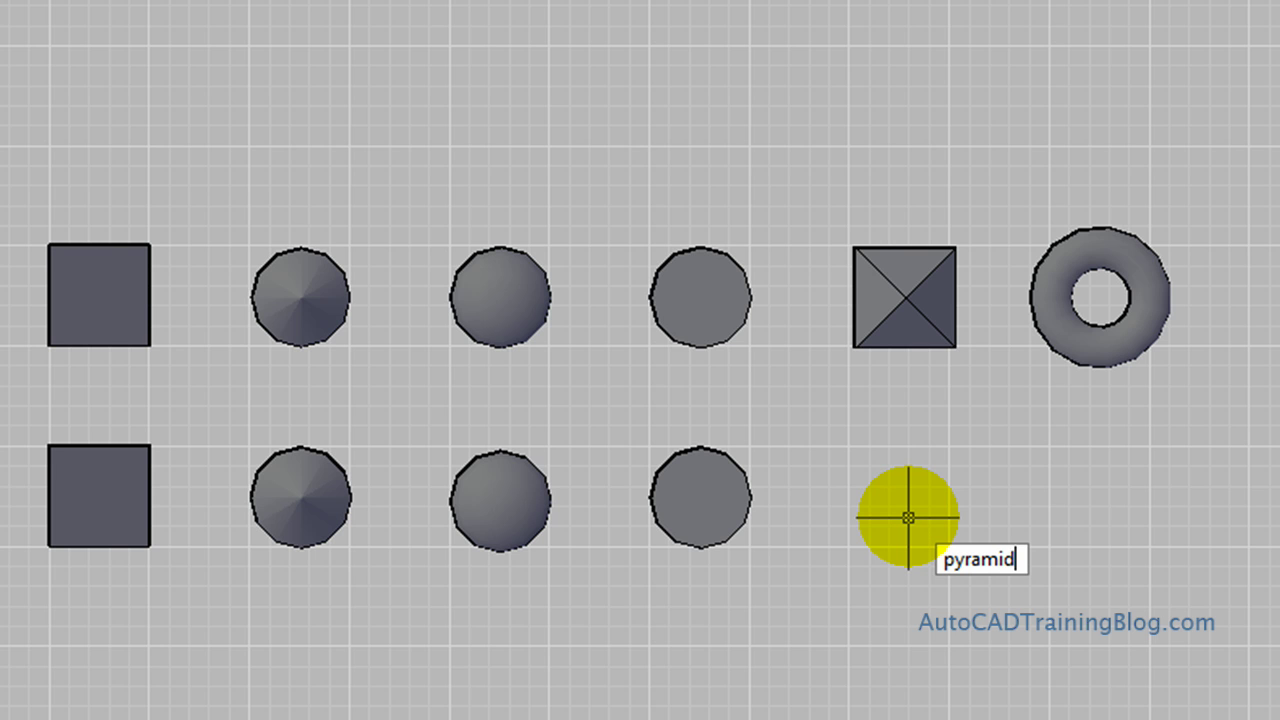
pyautogui.press('Return')
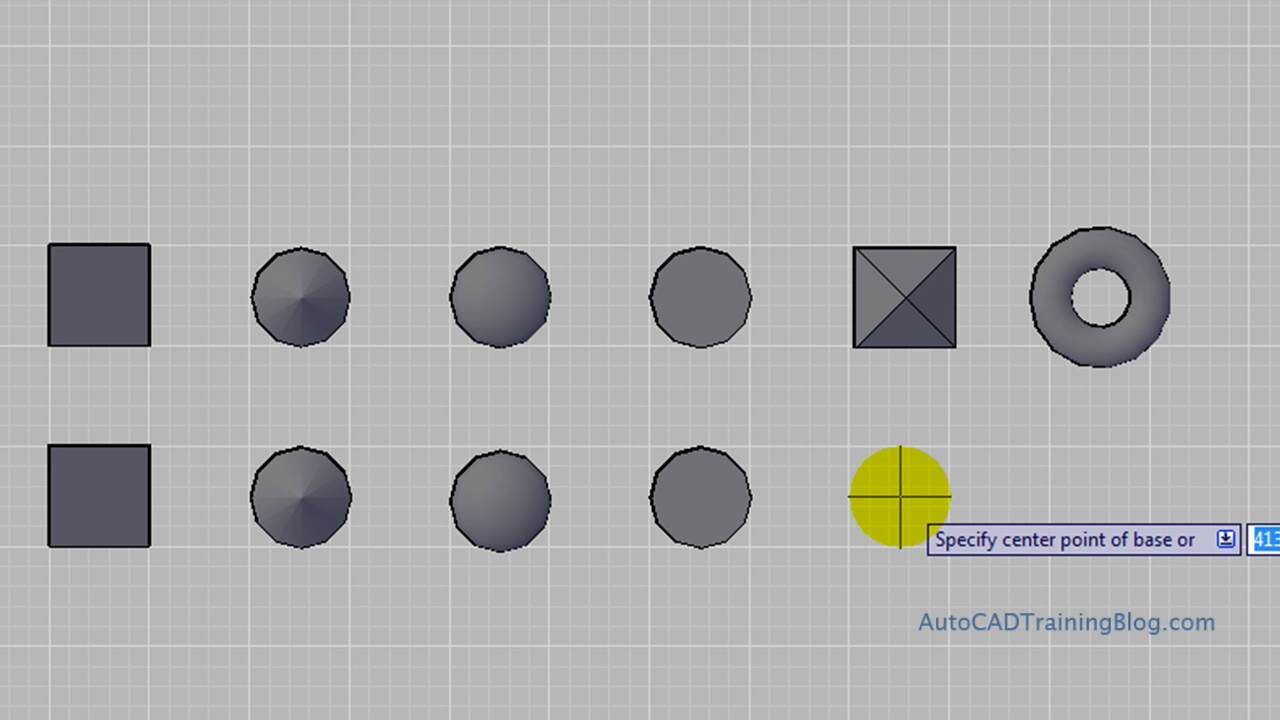
pyautogui.click(900, 497)
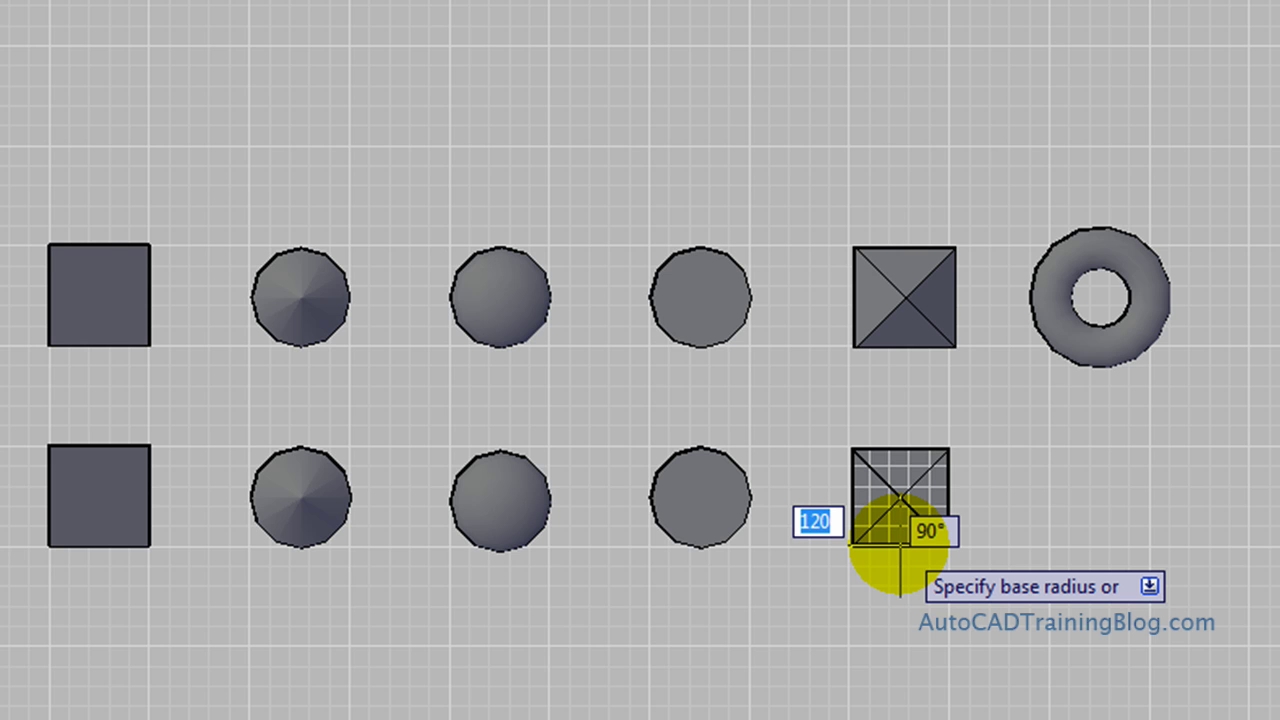
pyautogui.write('125')
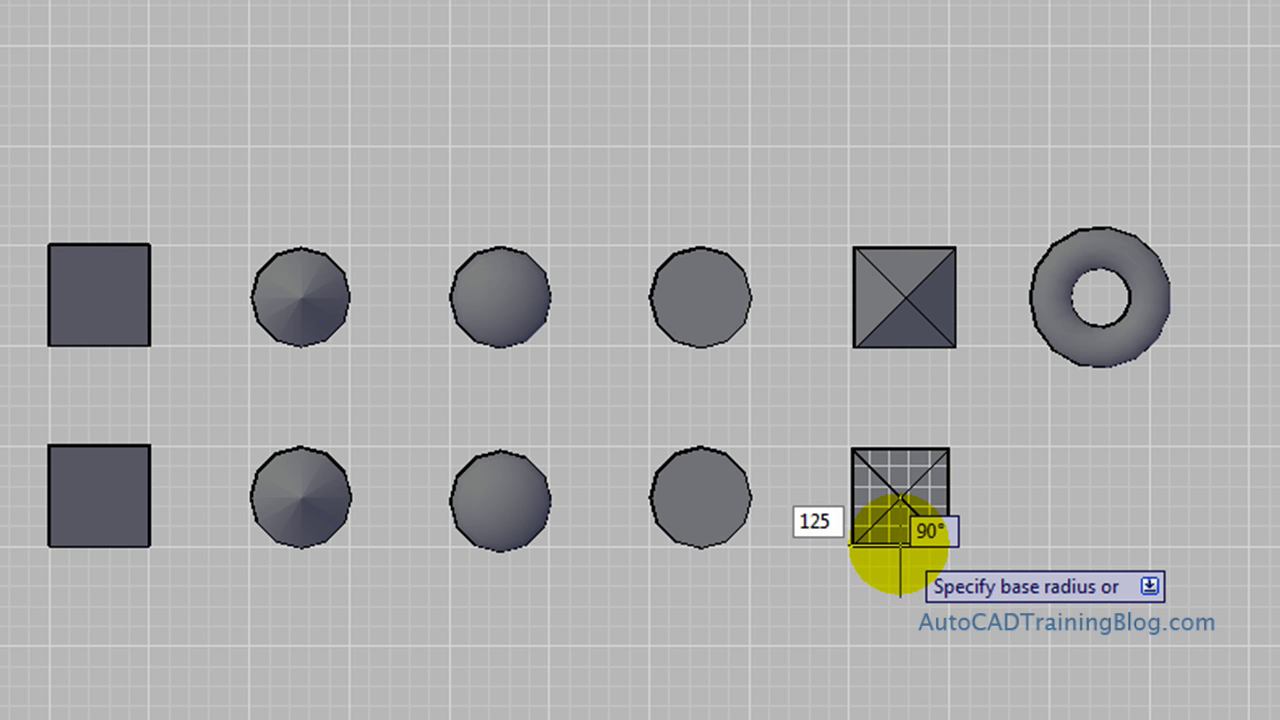
pyautogui.press('Return')
pyautogui.write('250')
pyautogui.press('Return')
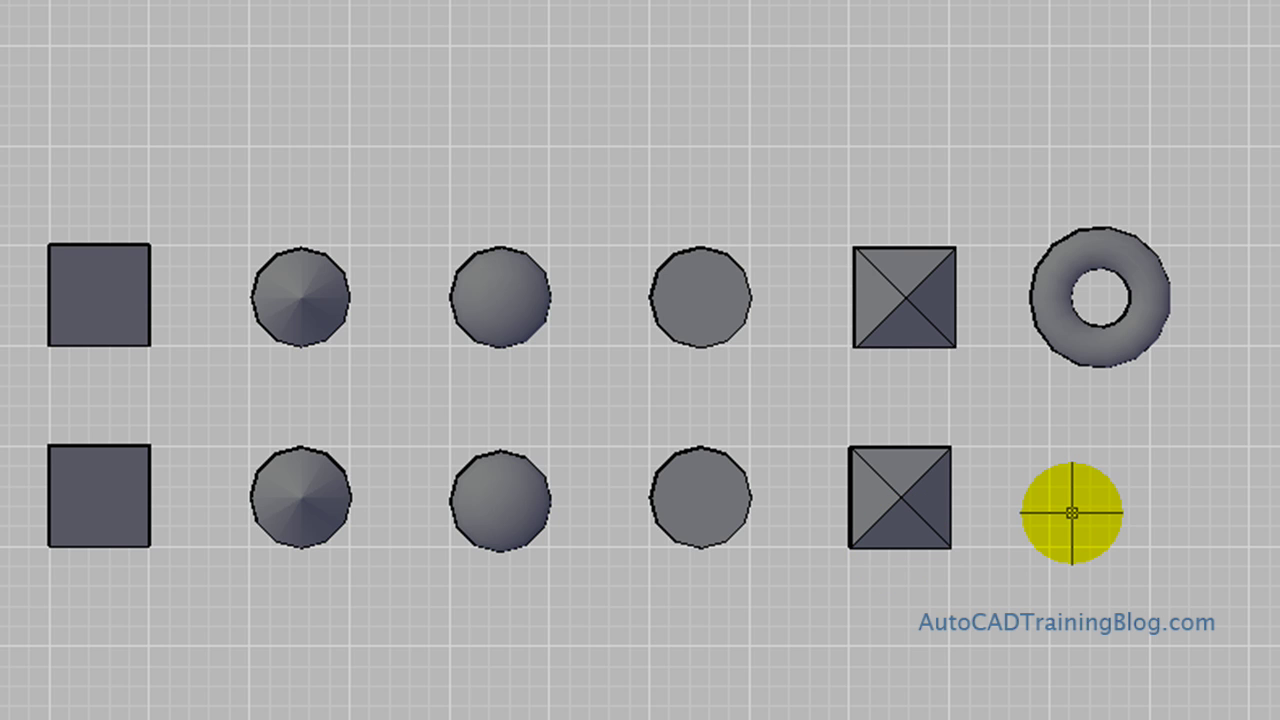
# - After a mistyped 'taurus' command, draw a torus of radius 125, tube radius 50 below the first torus
pyautogui.write('taur')
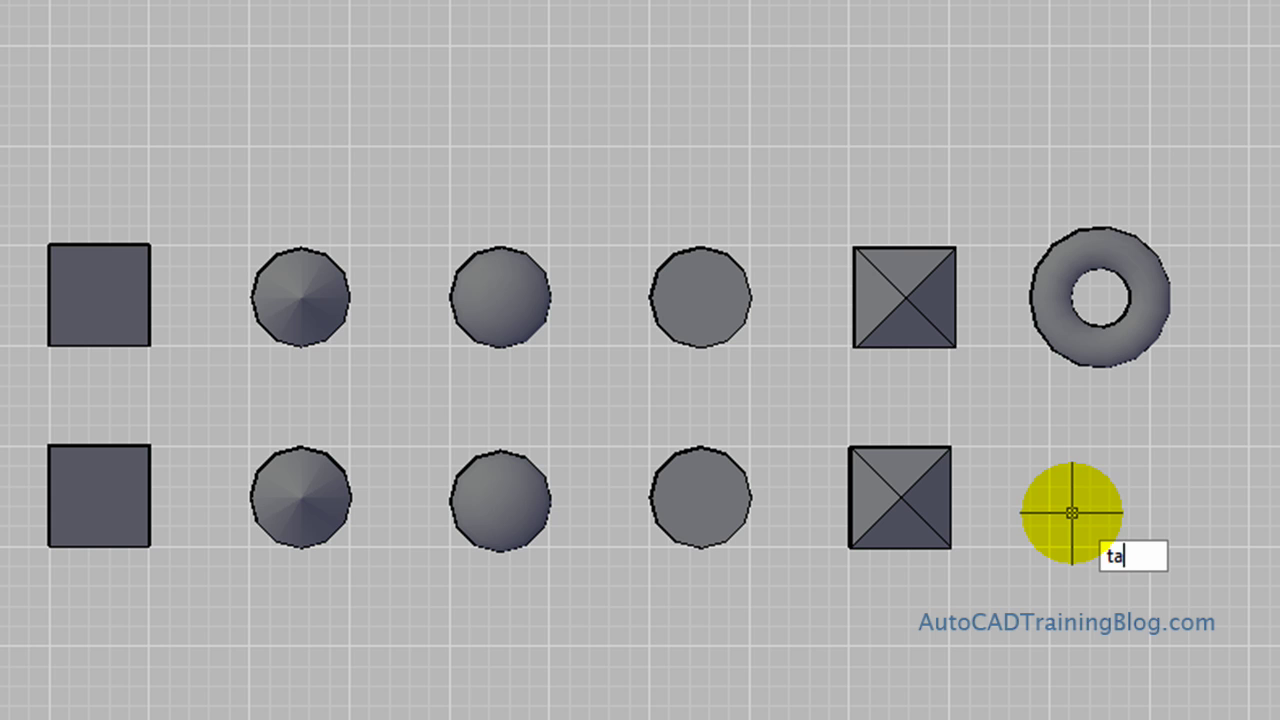
pyautogui.write('us')
pyautogui.press('Return')
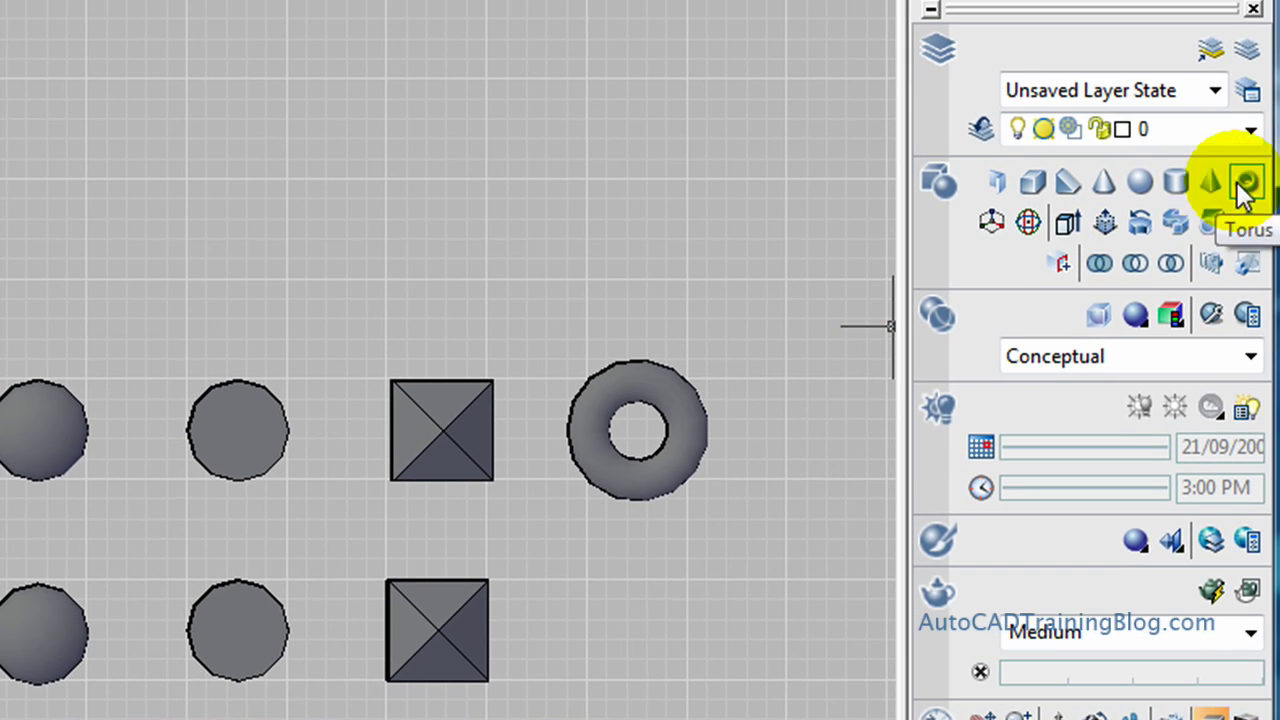
pyautogui.click(1246, 182)
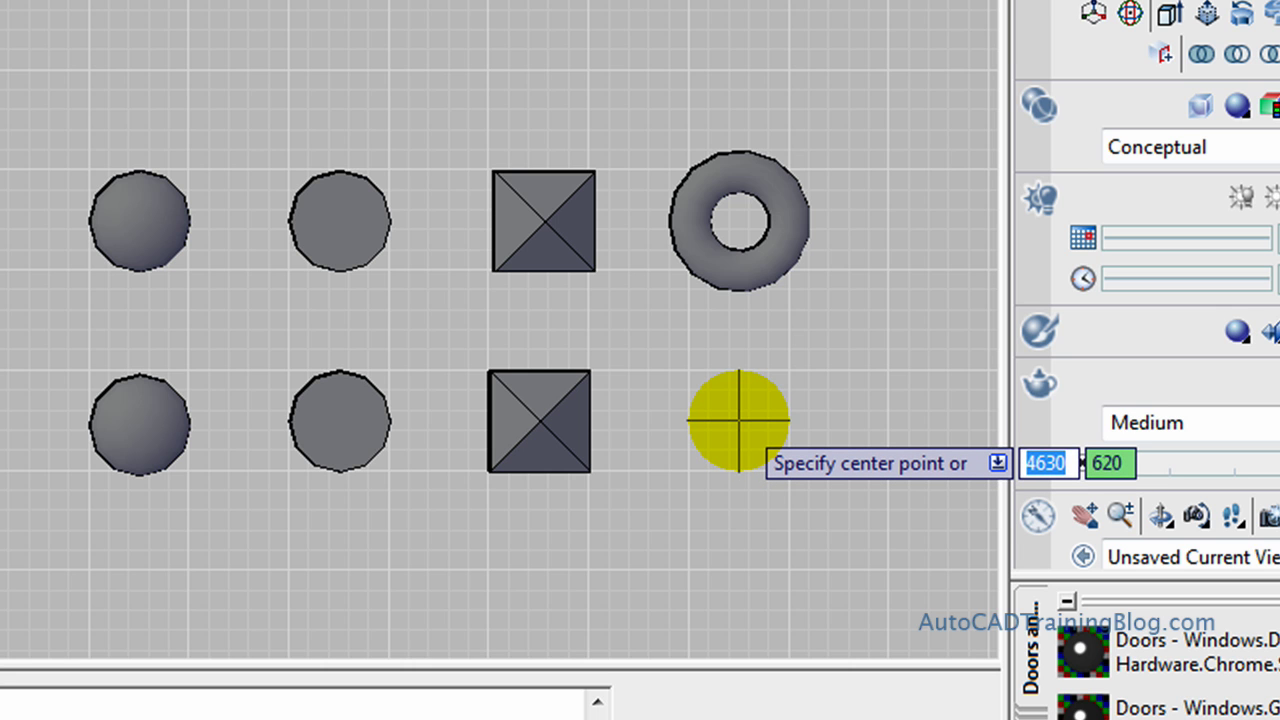
pyautogui.click(738, 420)
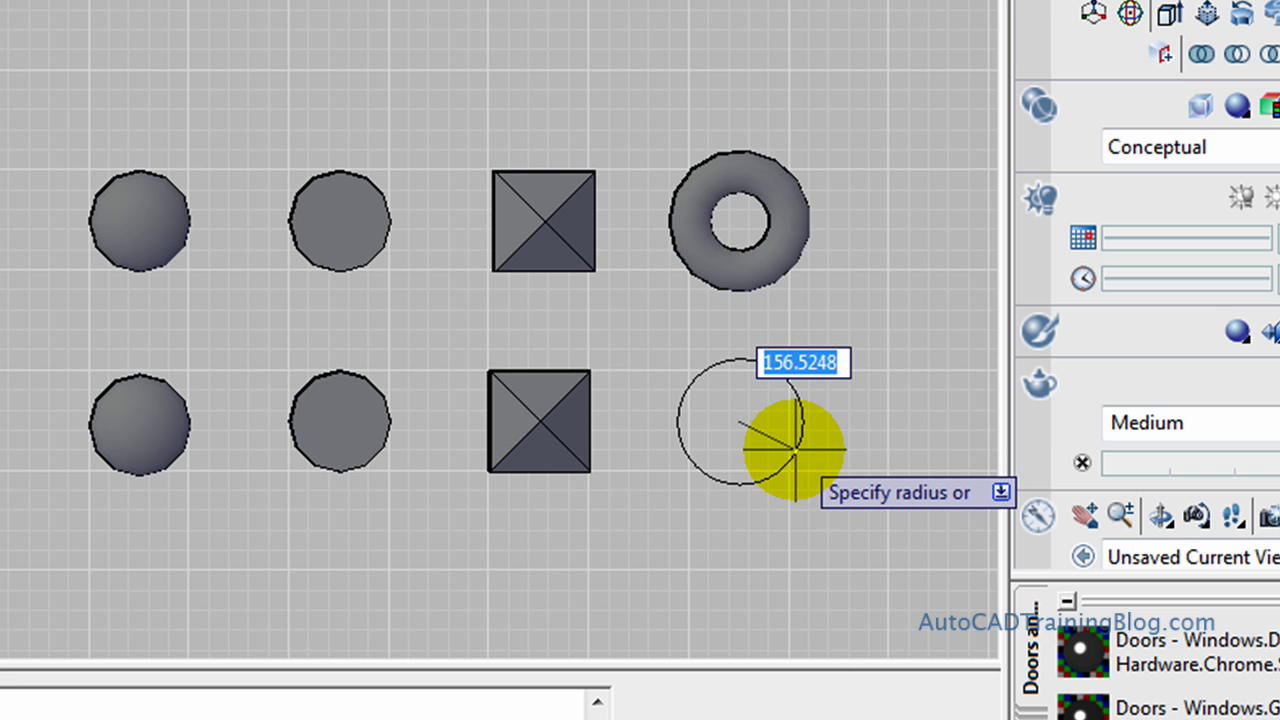
pyautogui.write('125')
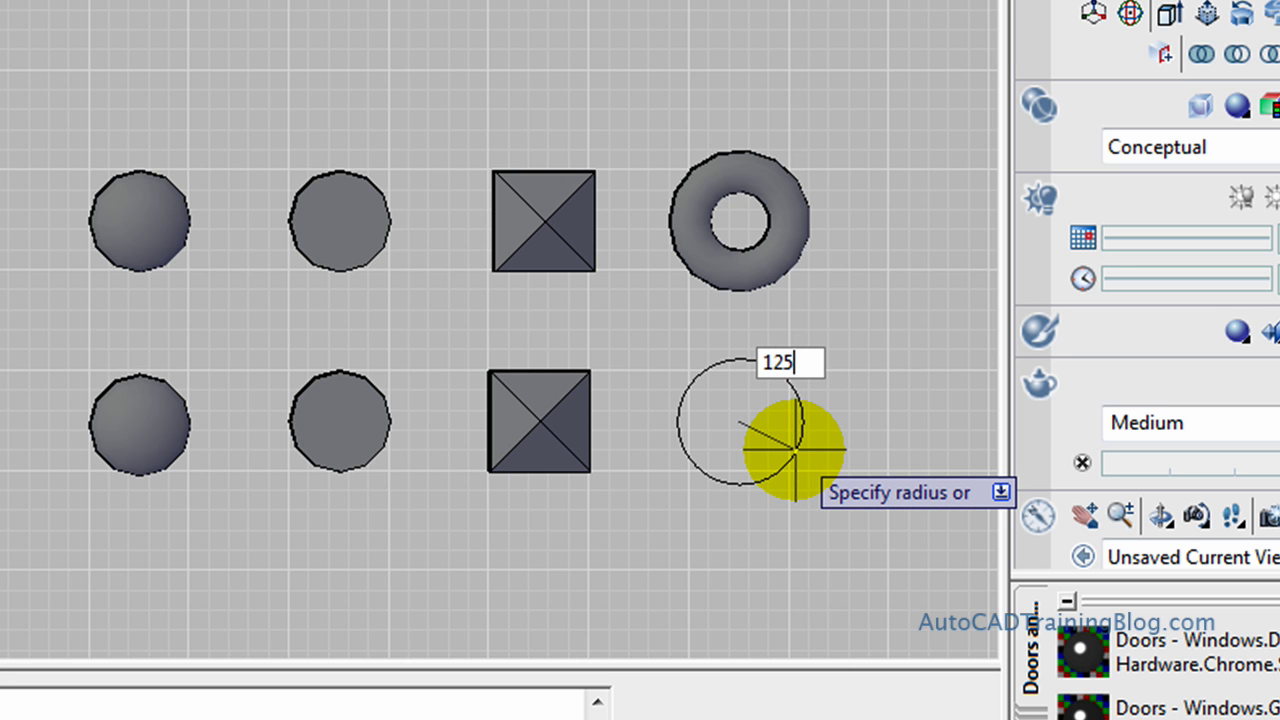
pyautogui.press('Return')
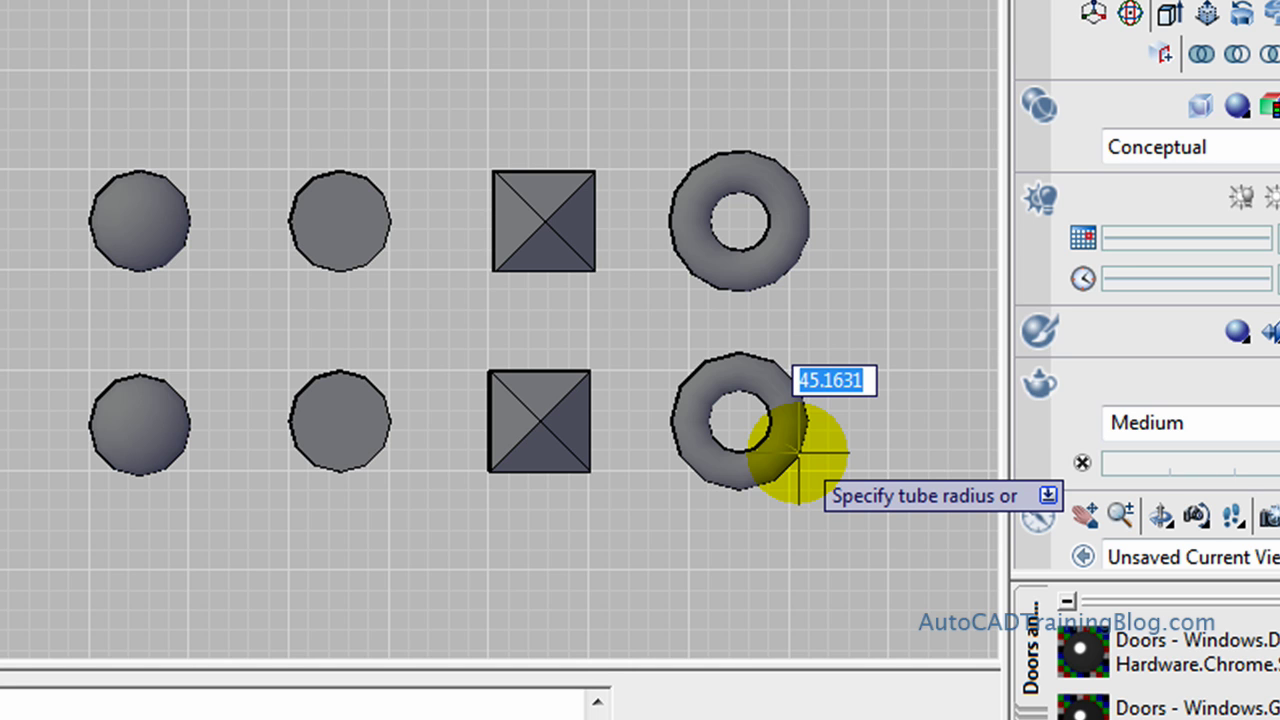
pyautogui.write('50')
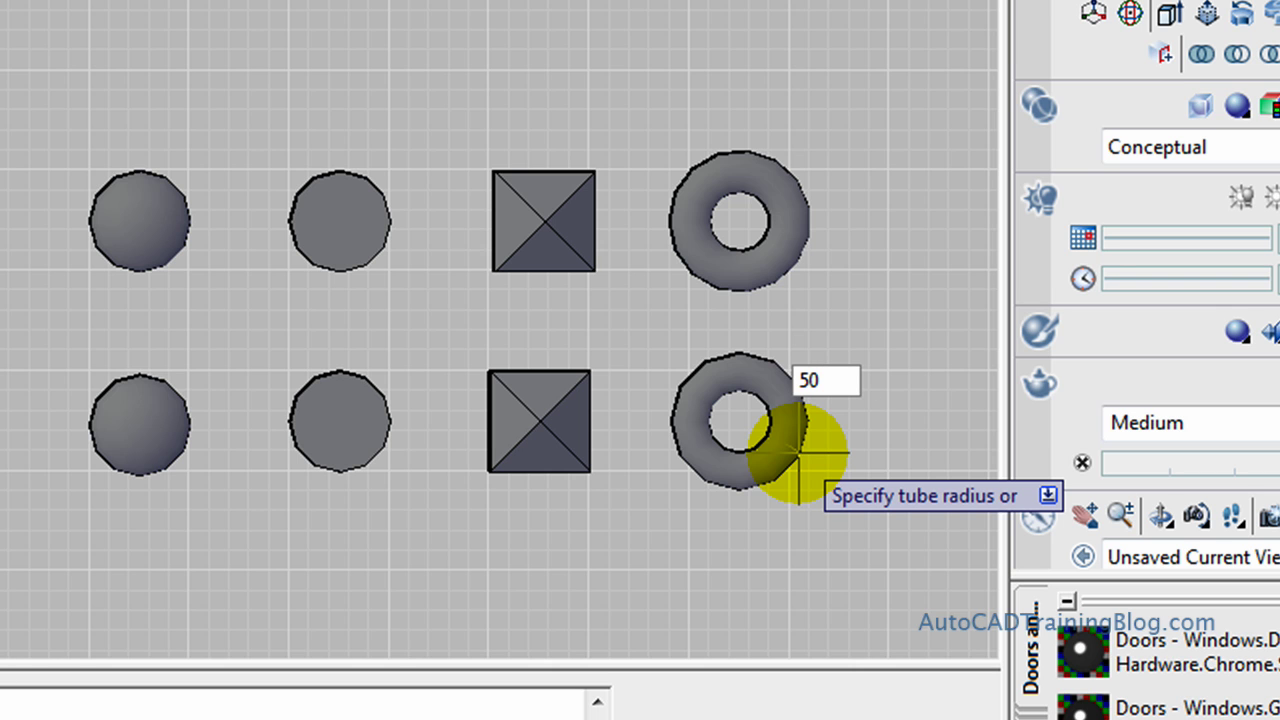
pyautogui.press('Return')
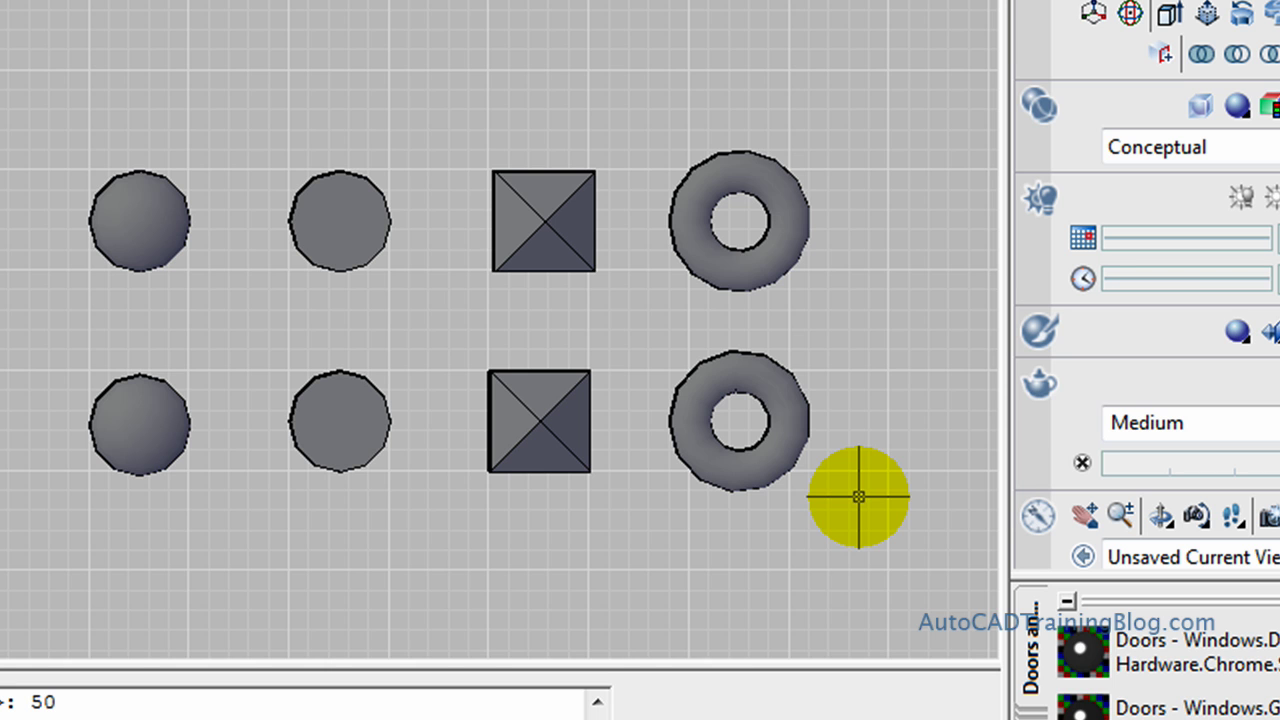
# - Use 3DMOVE to raise the lower torus by @0,0,50 from its centre onto the ground plane
pyautogui.write('orbit')
pyautogui.press('Return')
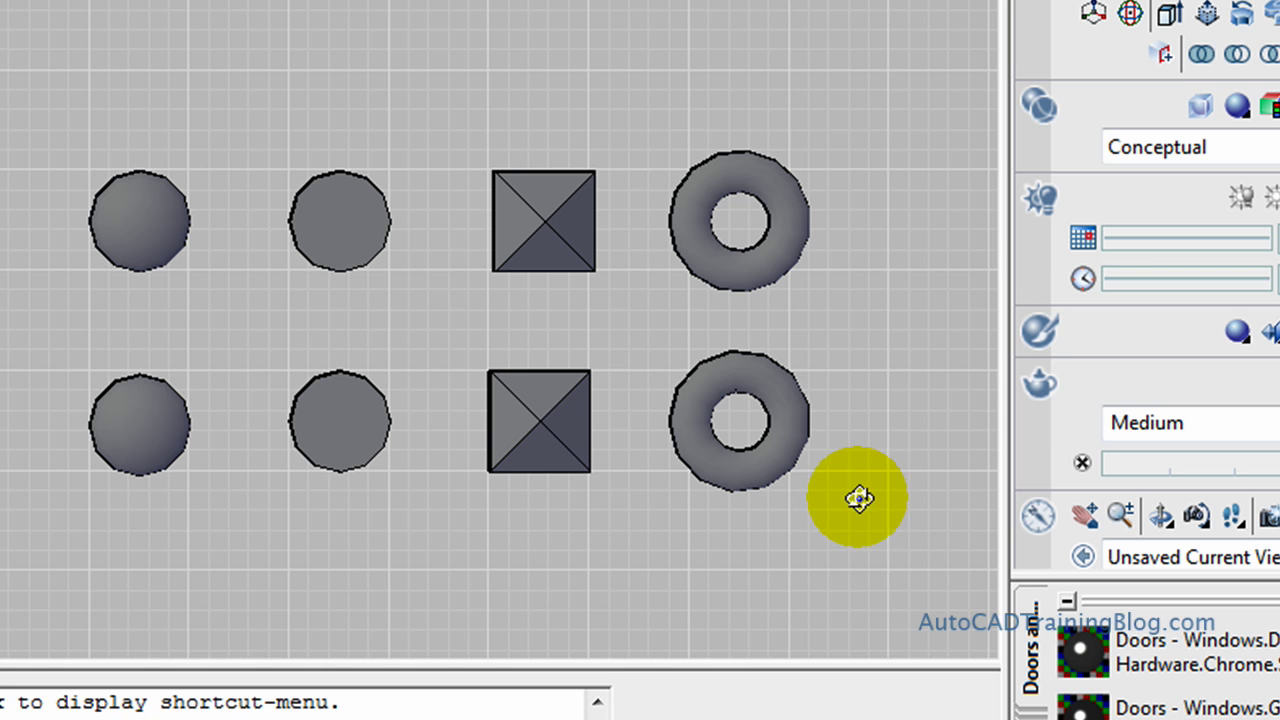
pyautogui.moveTo(855, 497); pyautogui.dragTo(898, 214)
pyautogui.press('Escape')
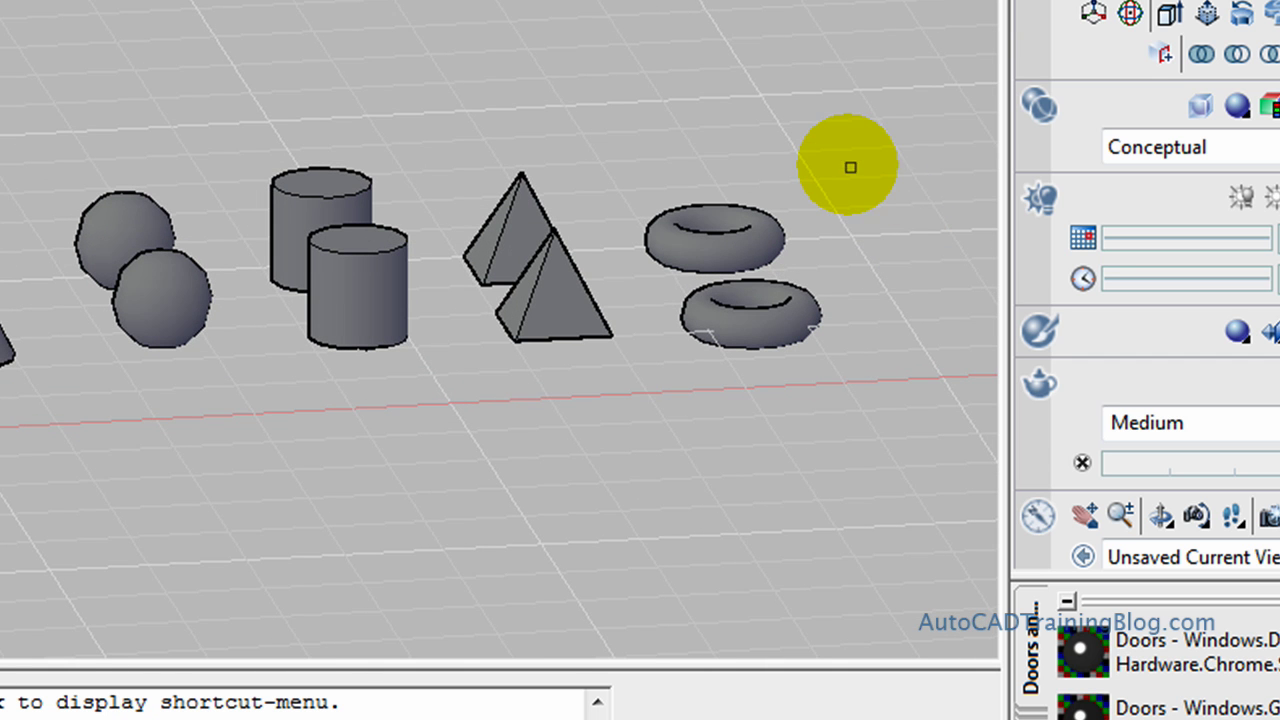
pyautogui.write('3dmove')
pyautogui.press('Return')
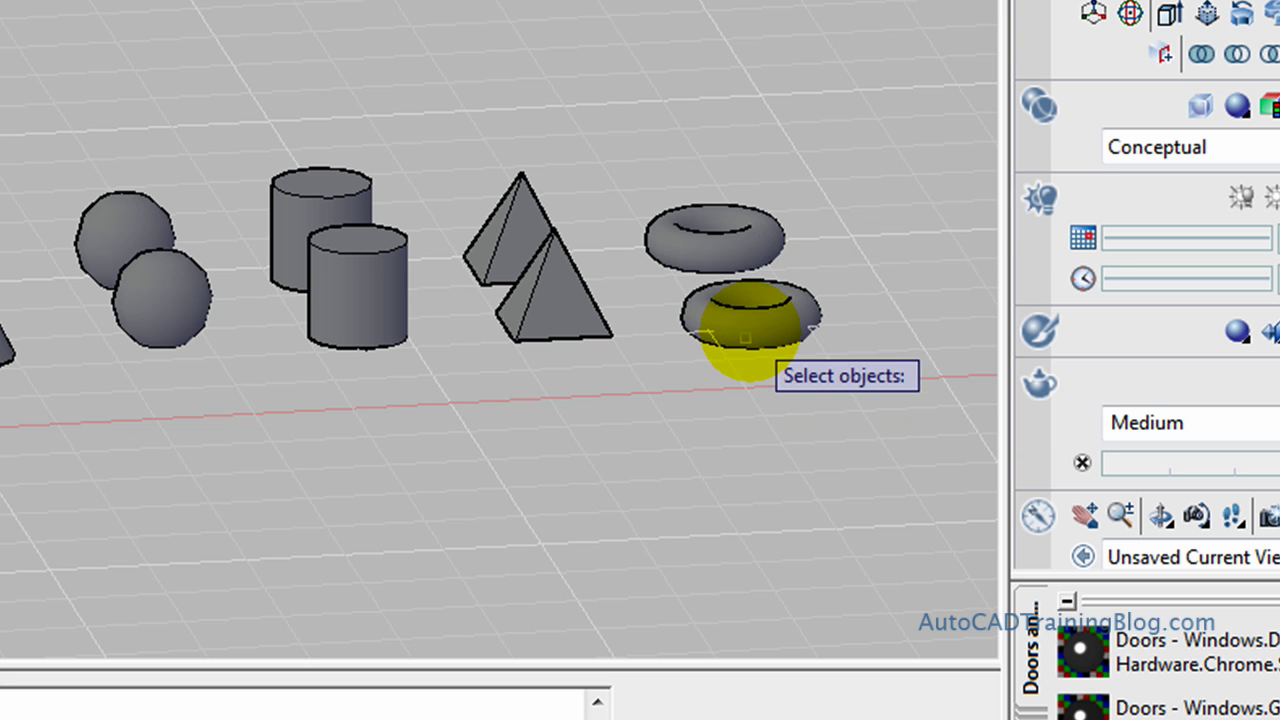
pyautogui.click(745, 326)
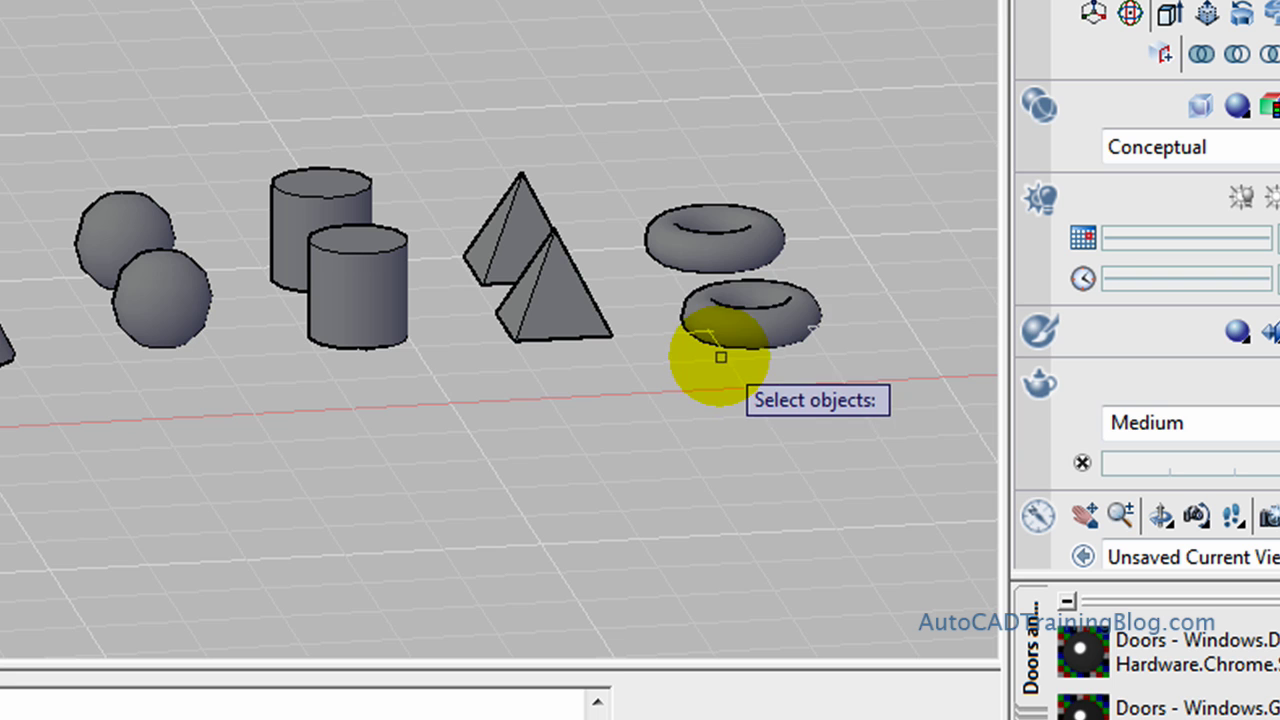
pyautogui.click(738, 325)
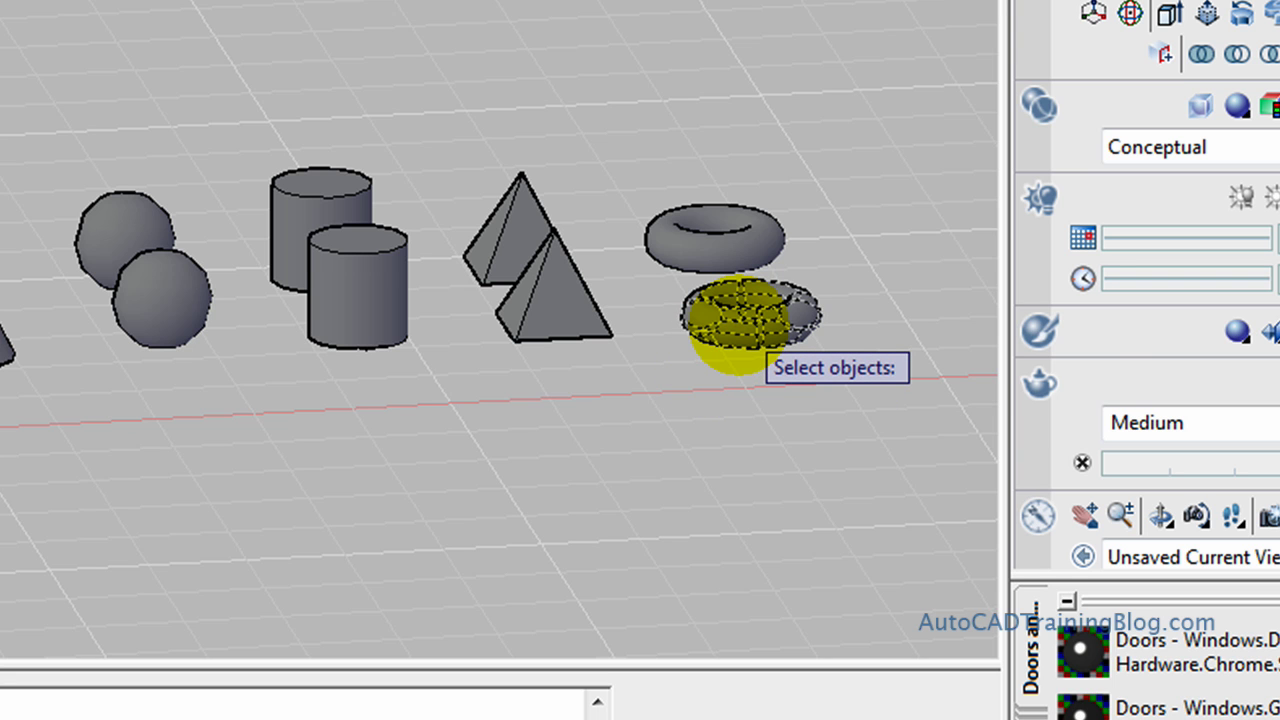
pyautogui.press('Return')
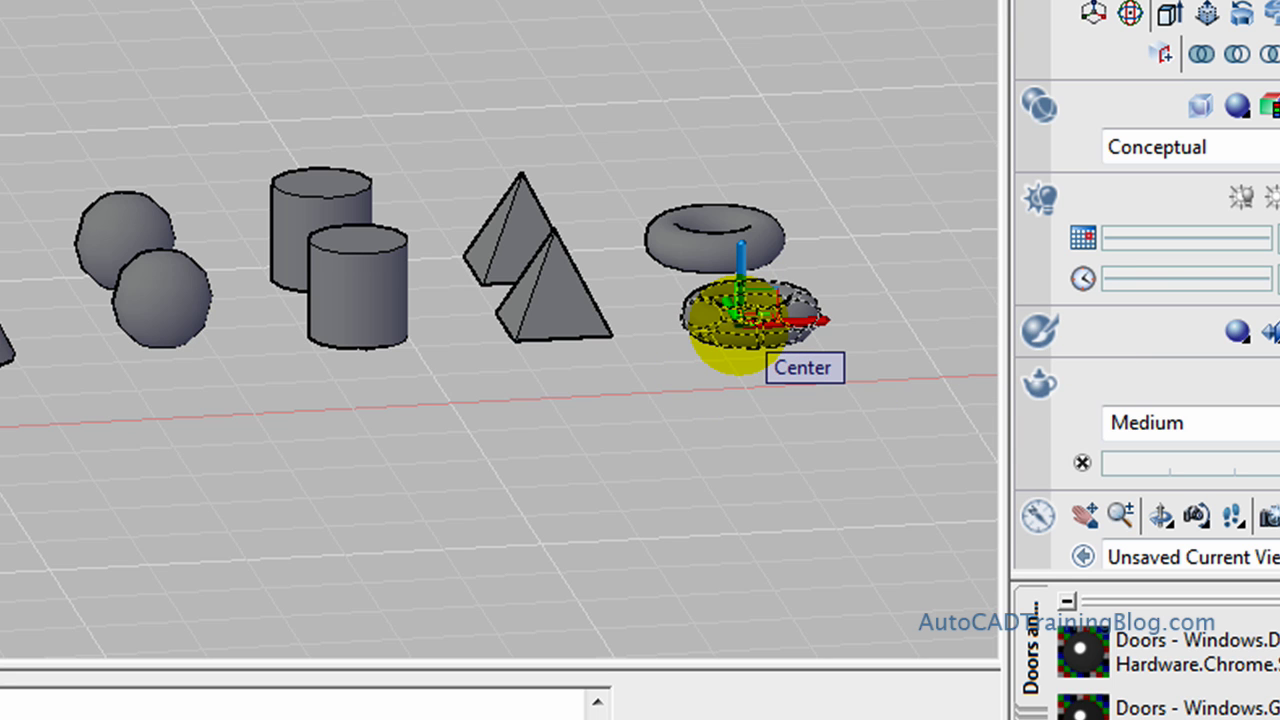
pyautogui.click(740, 322)
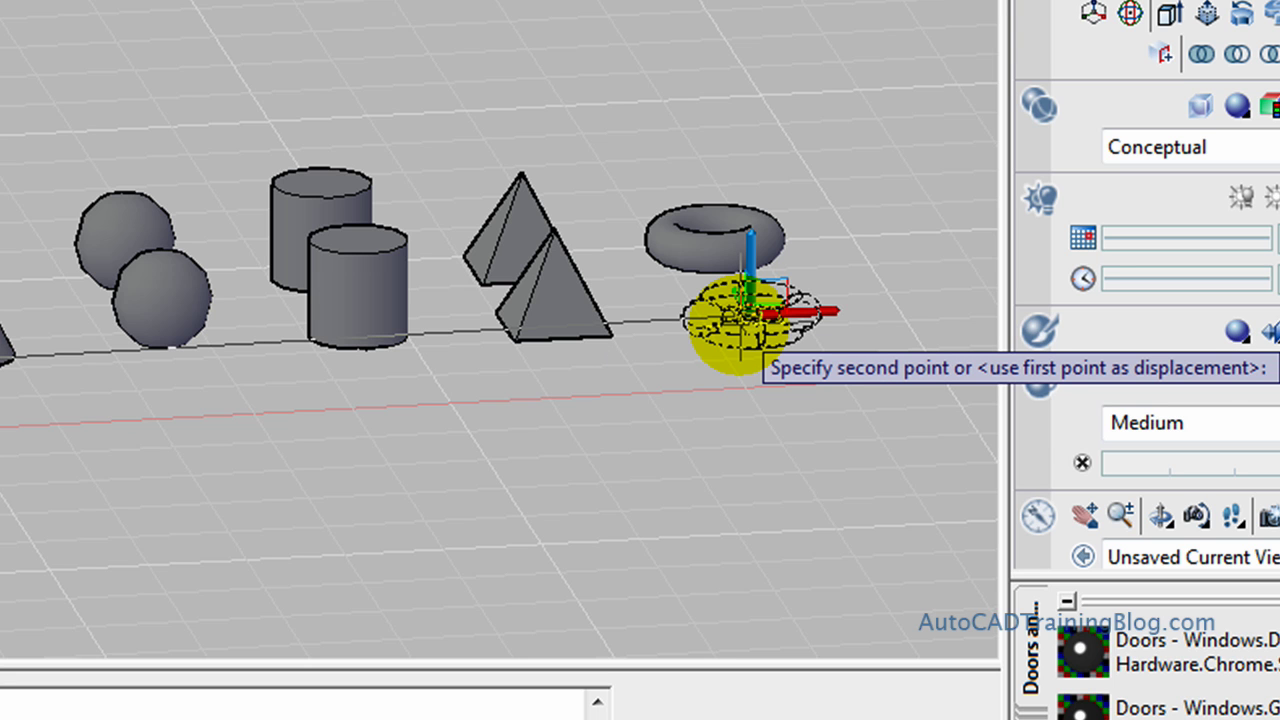
pyautogui.write('0')
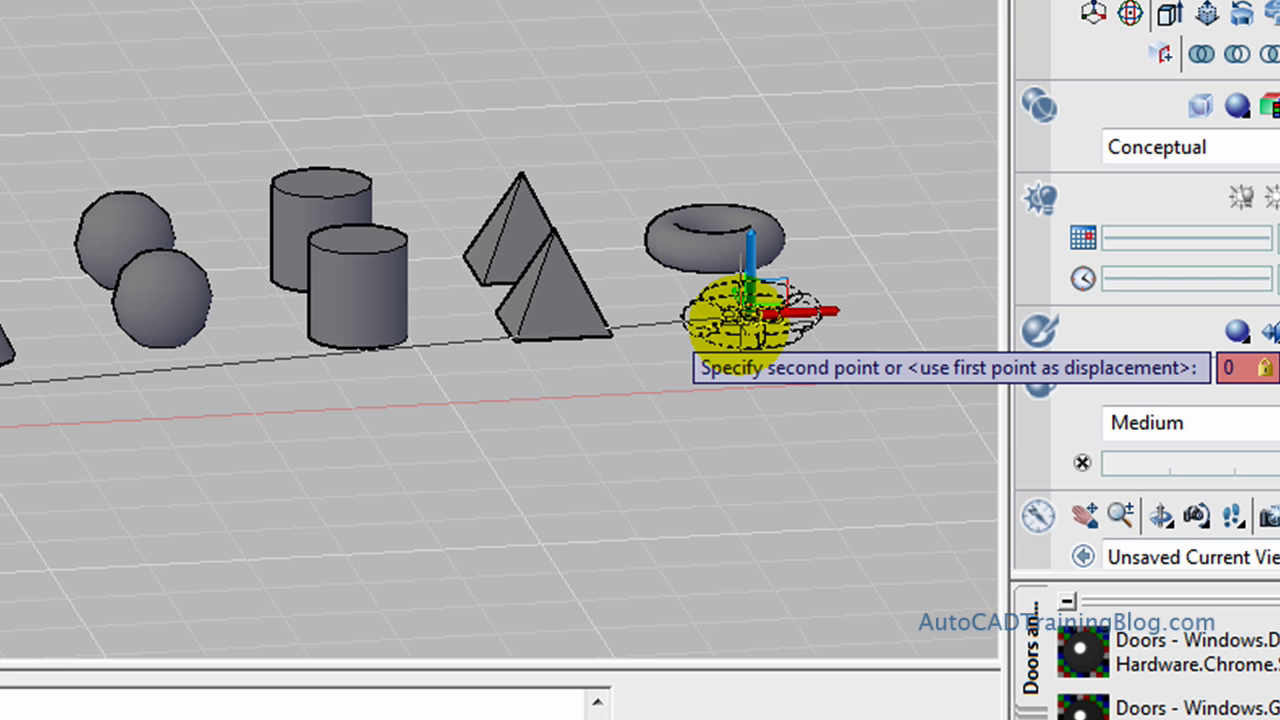
pyautogui.write(',0,50')
pyautogui.press('Return')
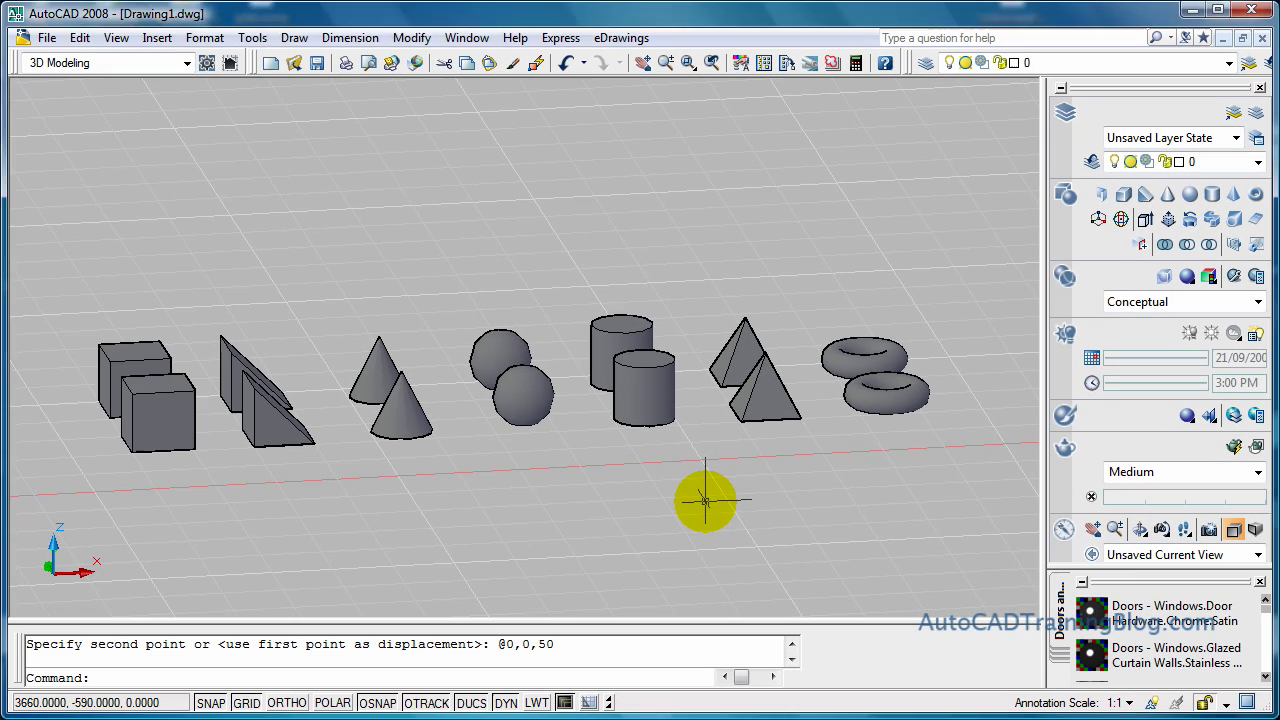
# - Orbit to an angled 3D view showing all fourteen solids in two rows
pyautogui.write('orbit')
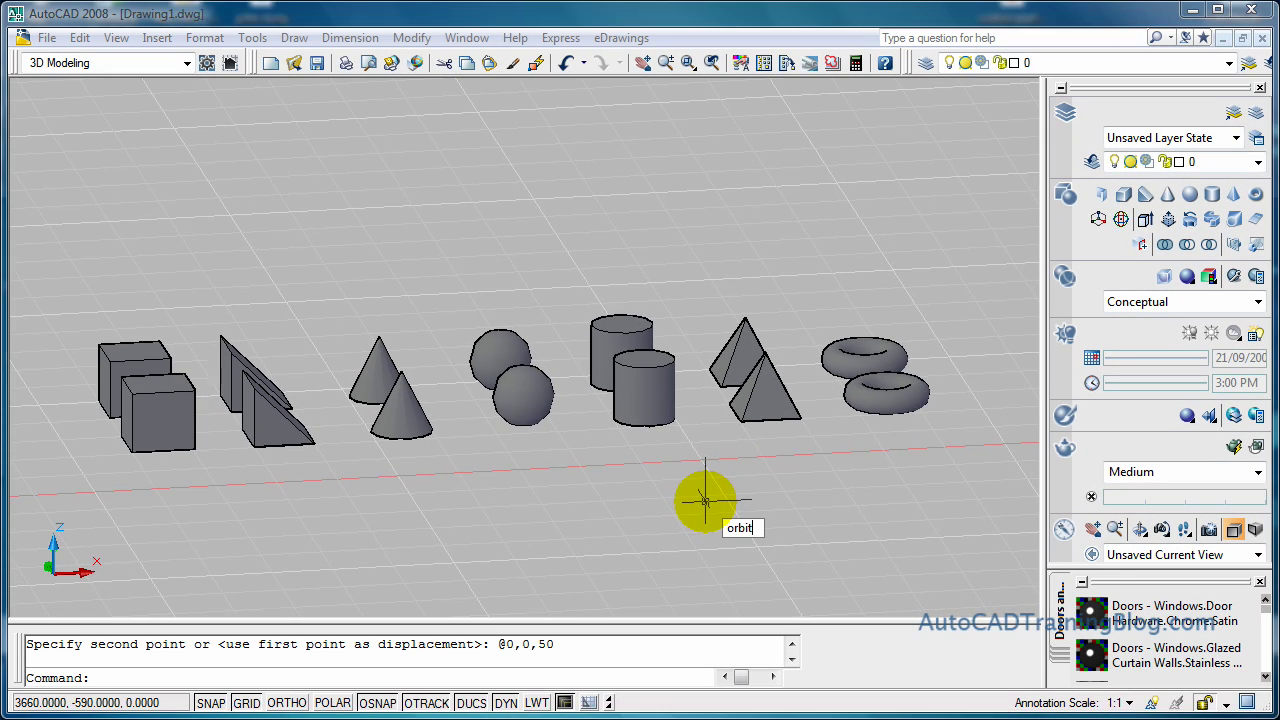
pyautogui.press('Return')
pyautogui.moveTo(700, 503); pyautogui.dragTo(735, 533)
pyautogui.press('Escape')
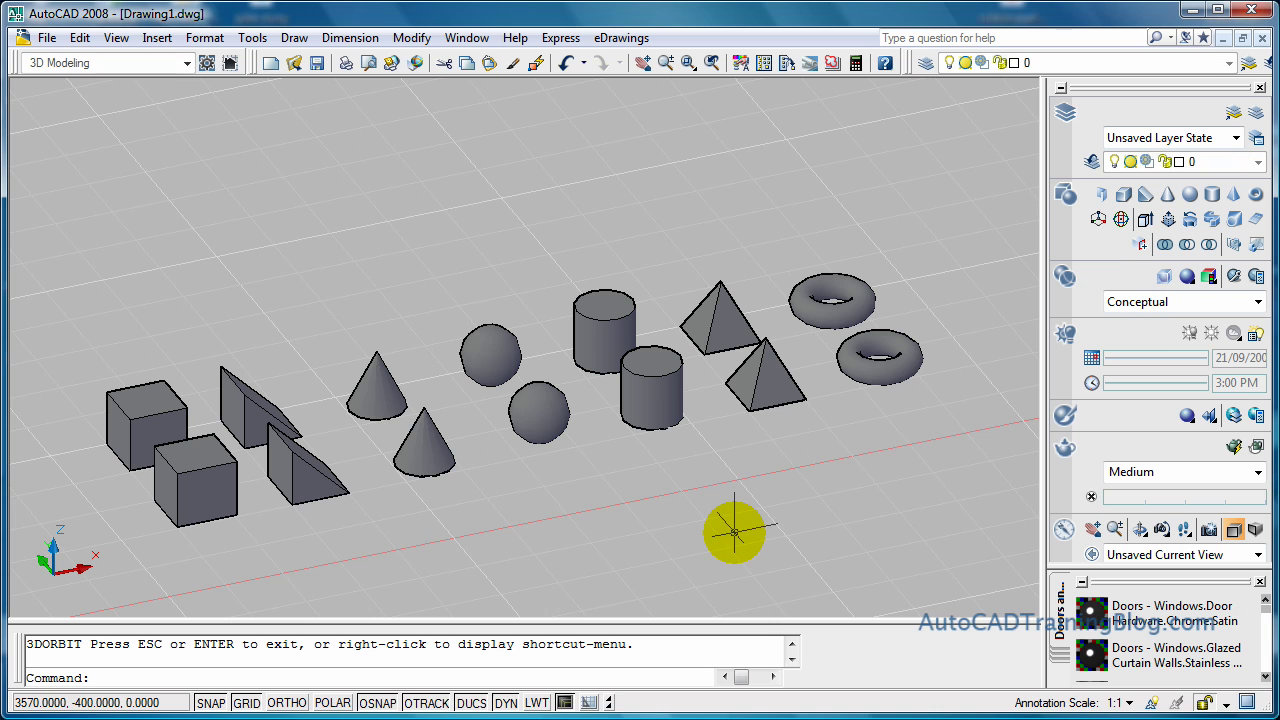